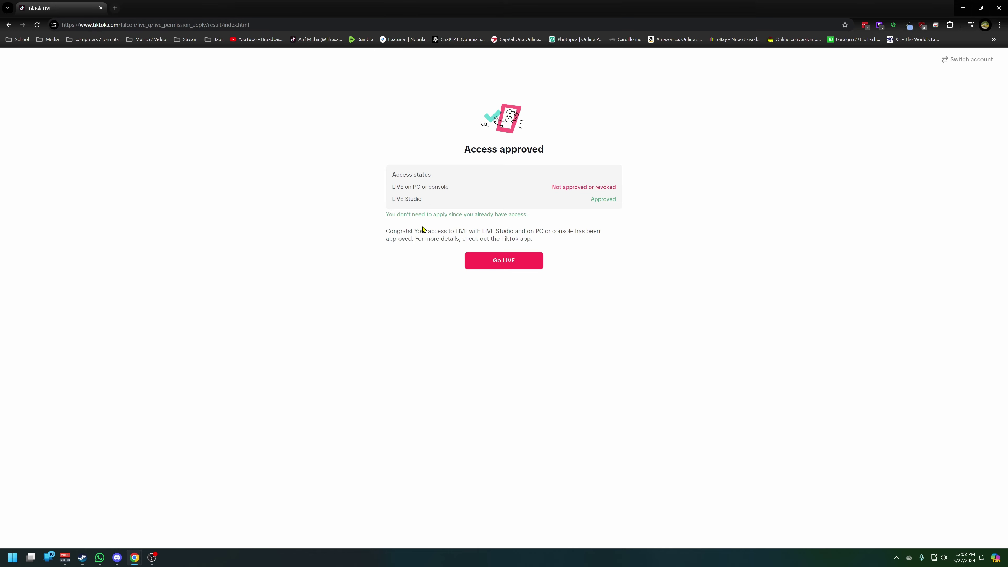
# - Go from the access-approved page to the TikTok LIVE Center home with Go LIVE
pyautogui.click(500, 267)
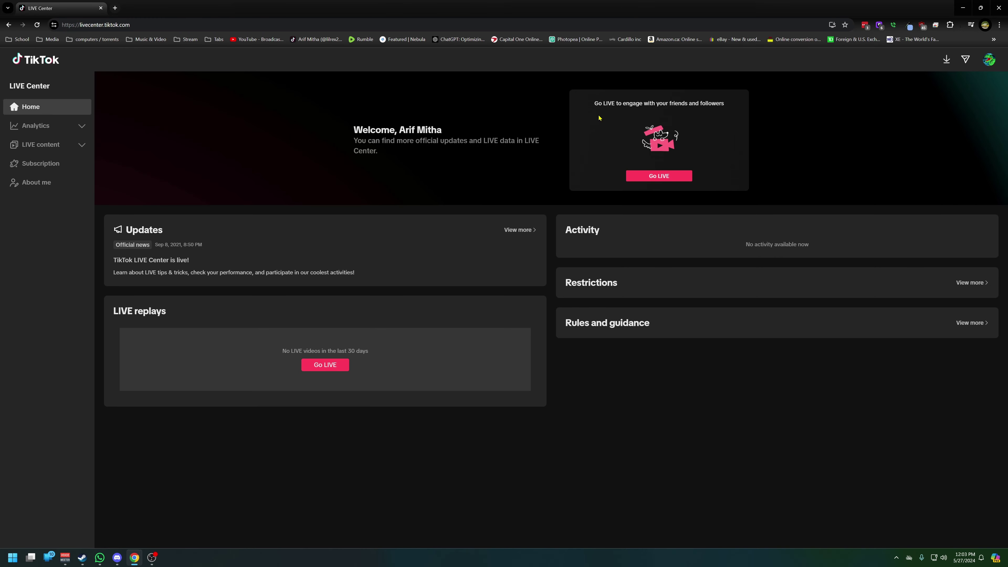
# - Download LIVE Studio, start the beginner setup, and keep Game Capture HD60 S as the camera
pyautogui.click(946, 60)
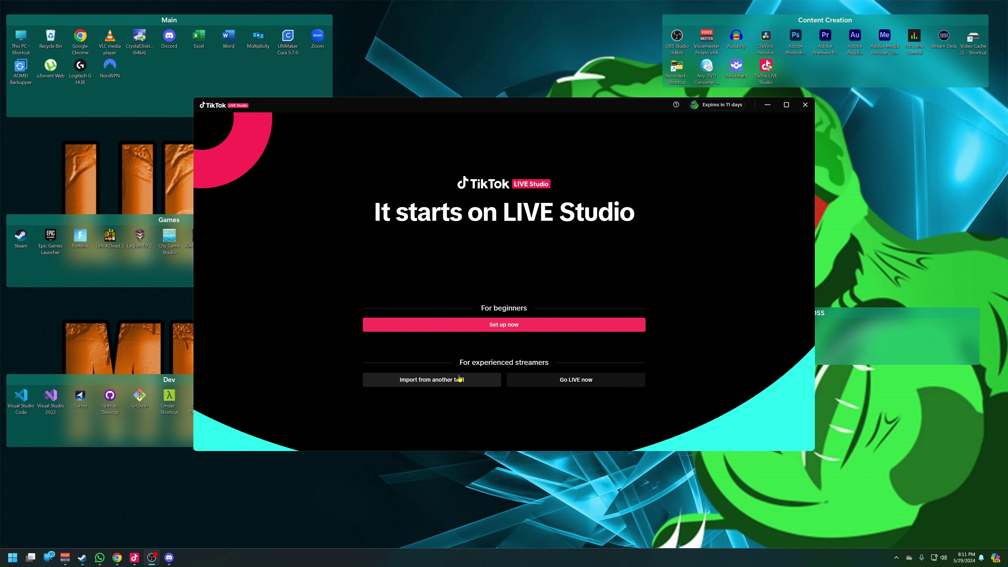
pyautogui.click(476, 330)
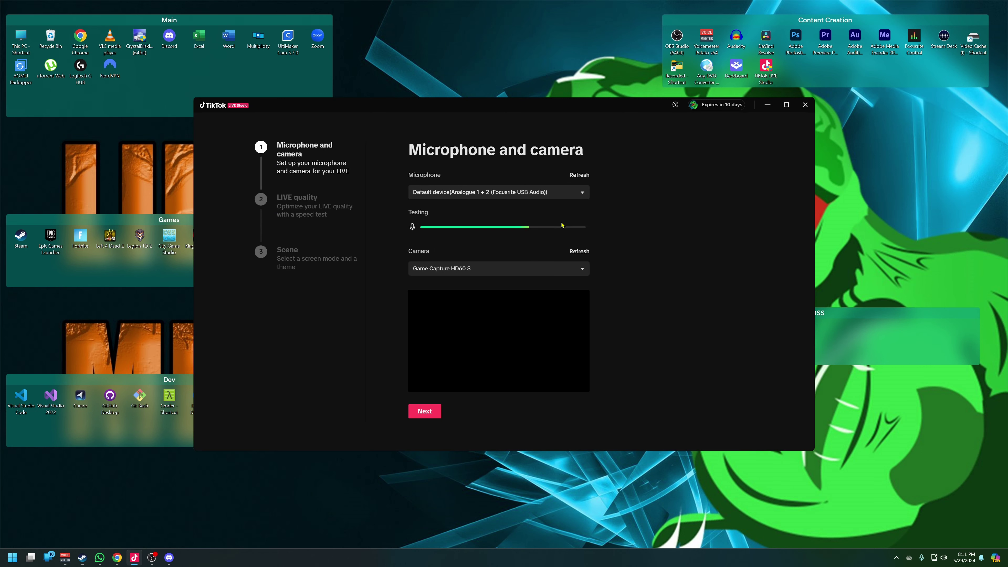
pyautogui.click(538, 274)
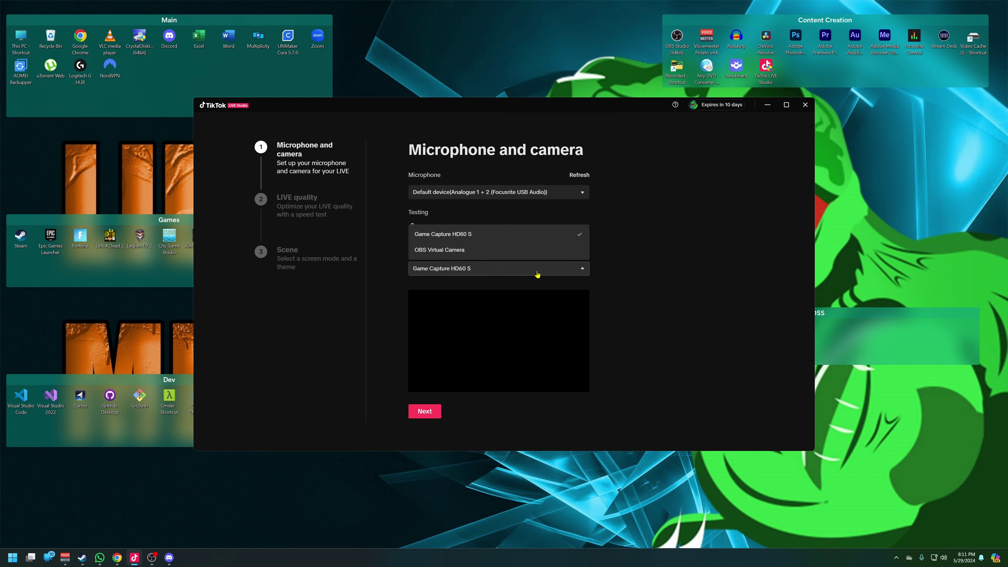
pyautogui.click(627, 259)
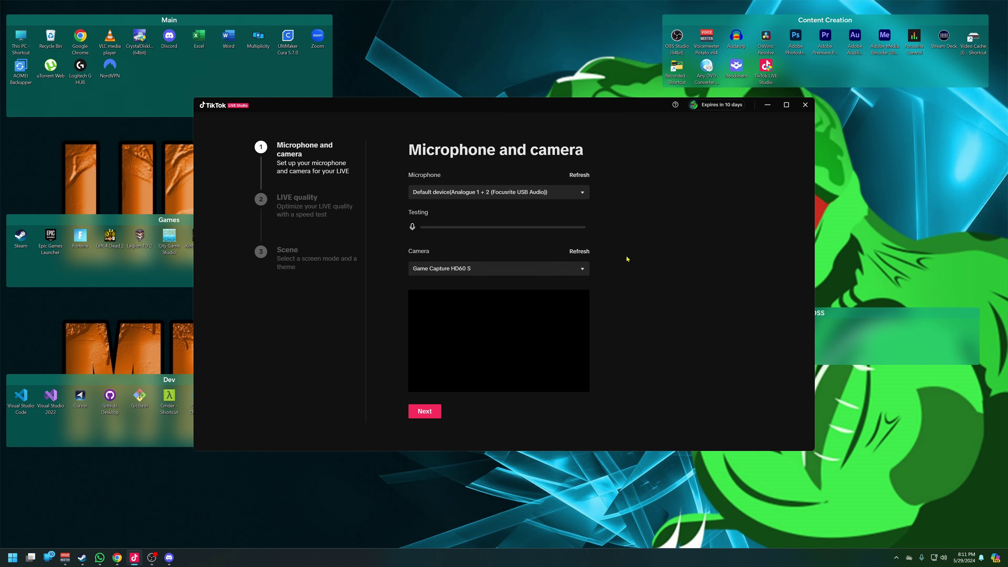
pyautogui.click(527, 272)
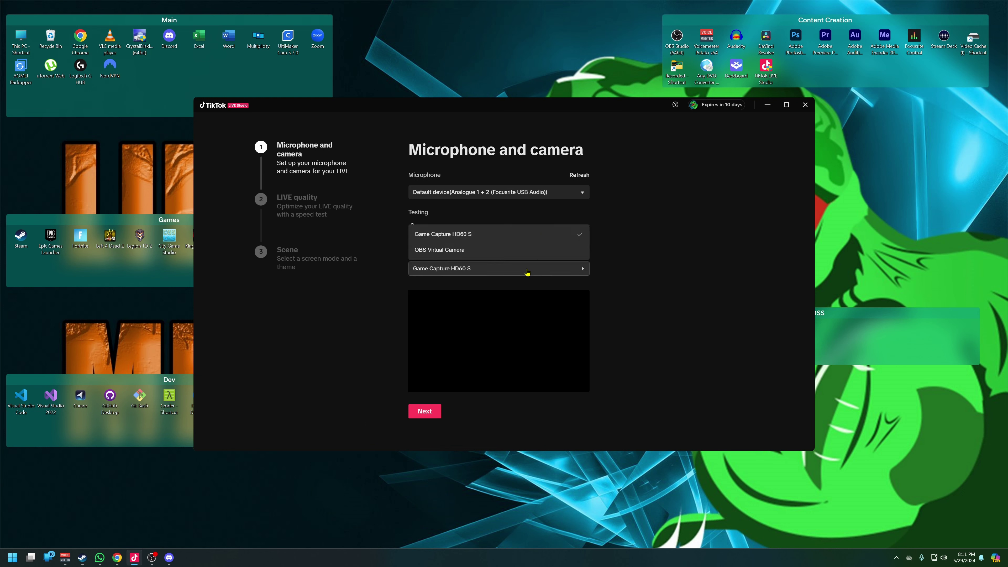
pyautogui.click(733, 244)
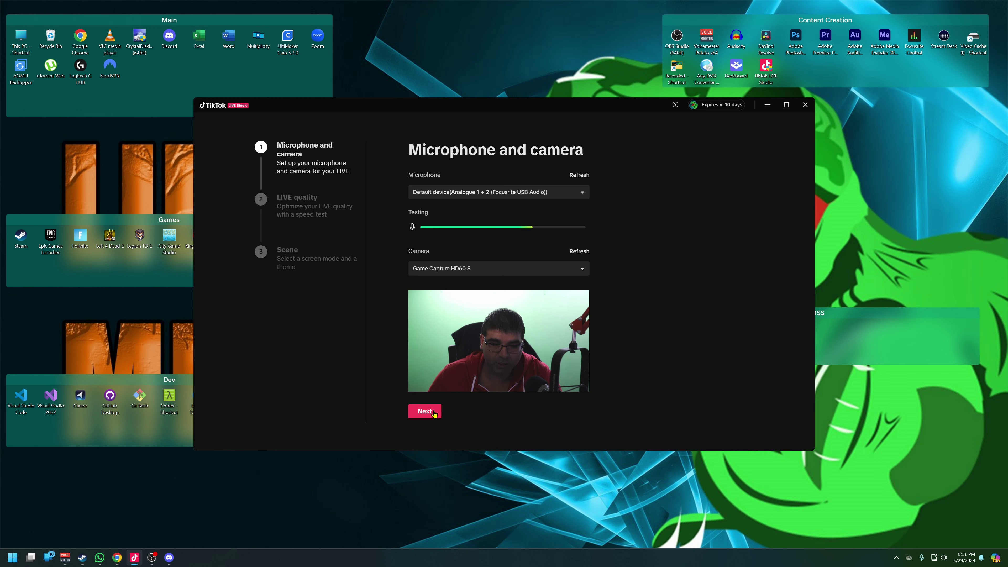
# - Run the speed test and accept Quality priority, keeping Automatic 1920×1080 video quality
pyautogui.click(425, 411)
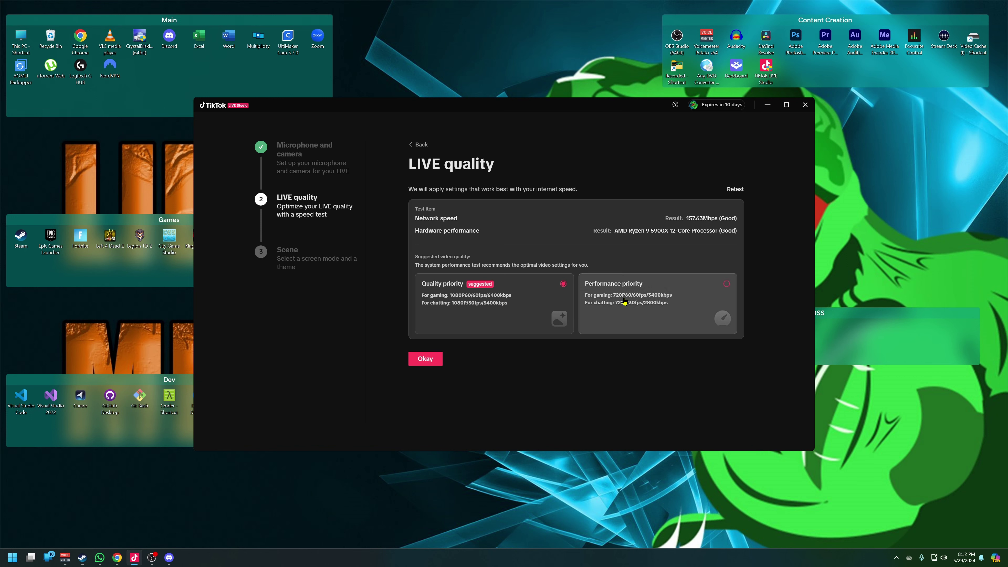
pyautogui.click(425, 360)
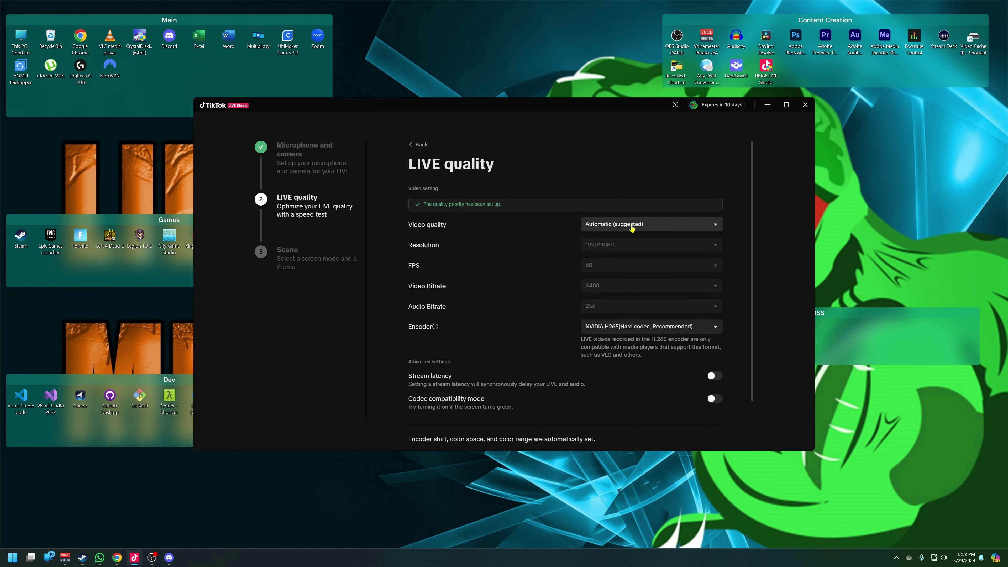
pyautogui.click(651, 225)
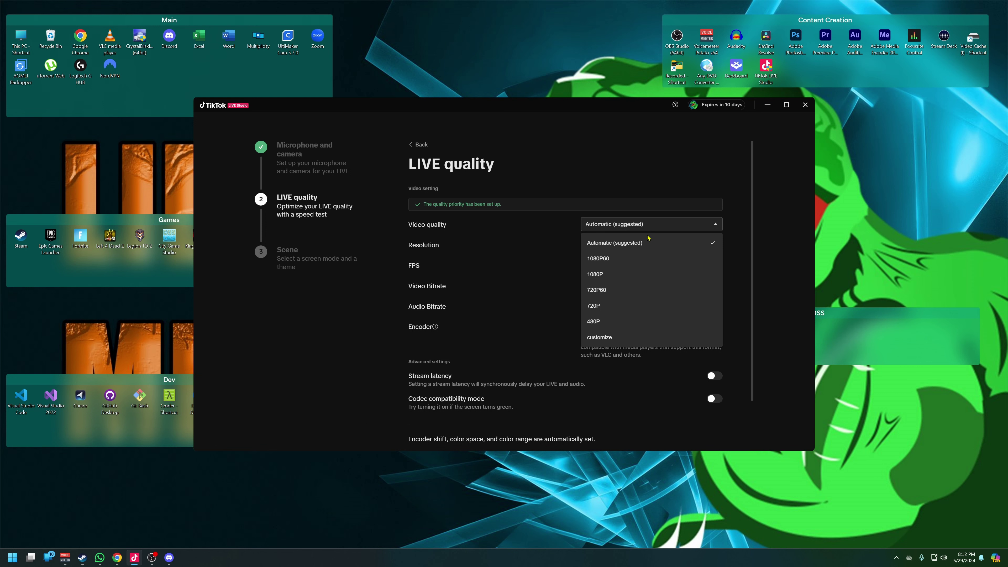
pyautogui.click(651, 226)
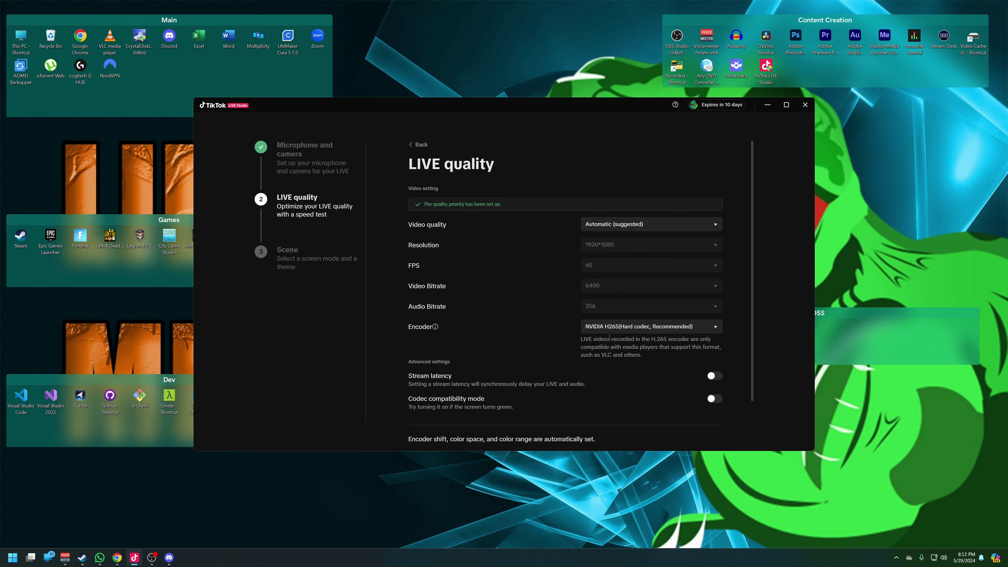
pyautogui.scroll(-1, 653, 347)
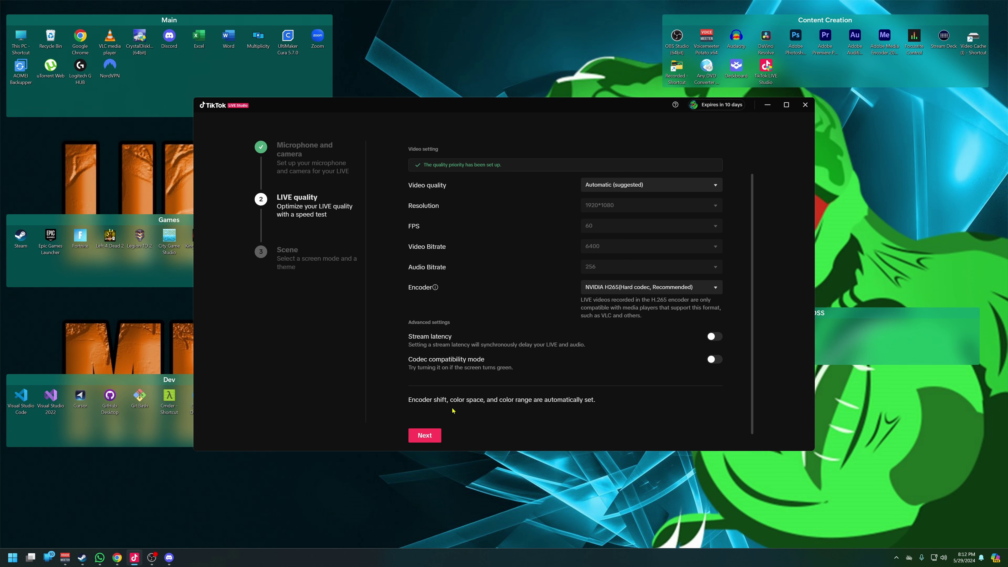
pyautogui.scroll(-1, 584, 367)
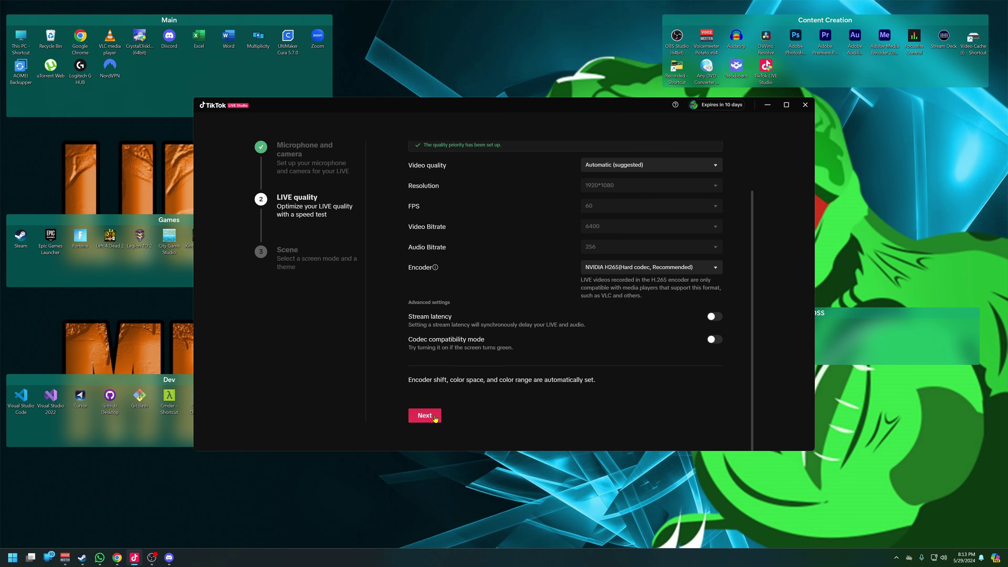
# - Choose portrait mode and the Cyber Neon theme, then finish the setup
pyautogui.click(435, 417)
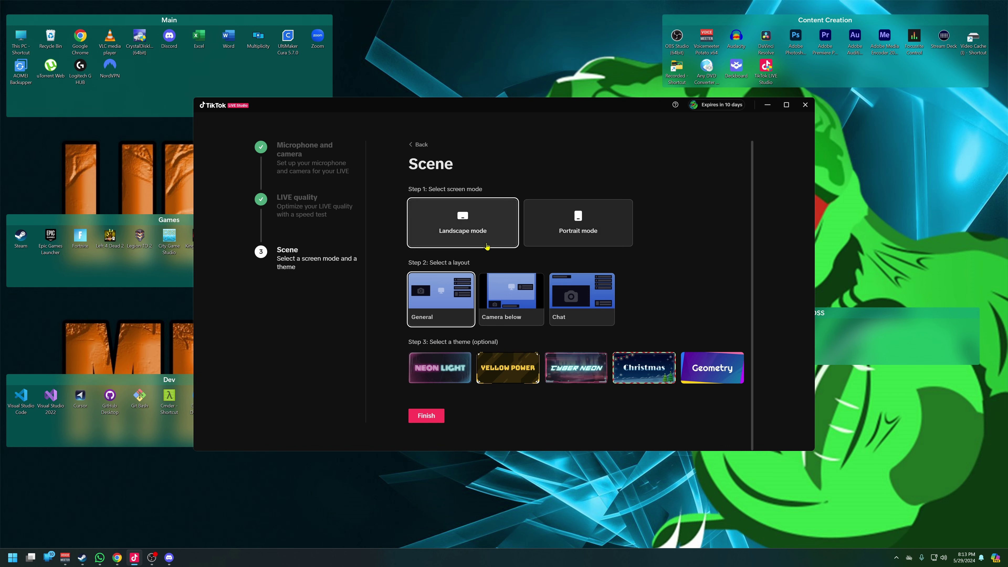
pyautogui.click(582, 216)
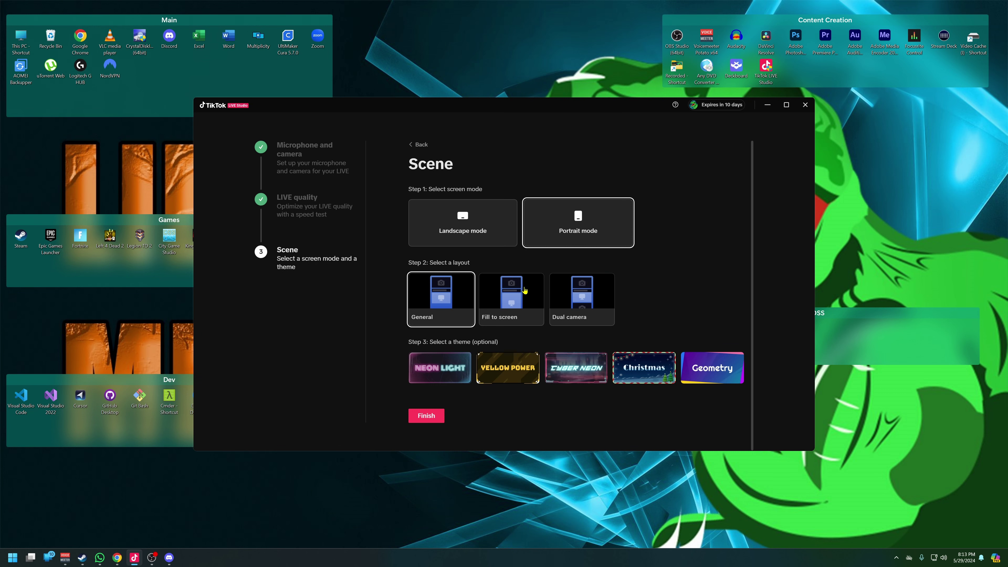
pyautogui.click(429, 371)
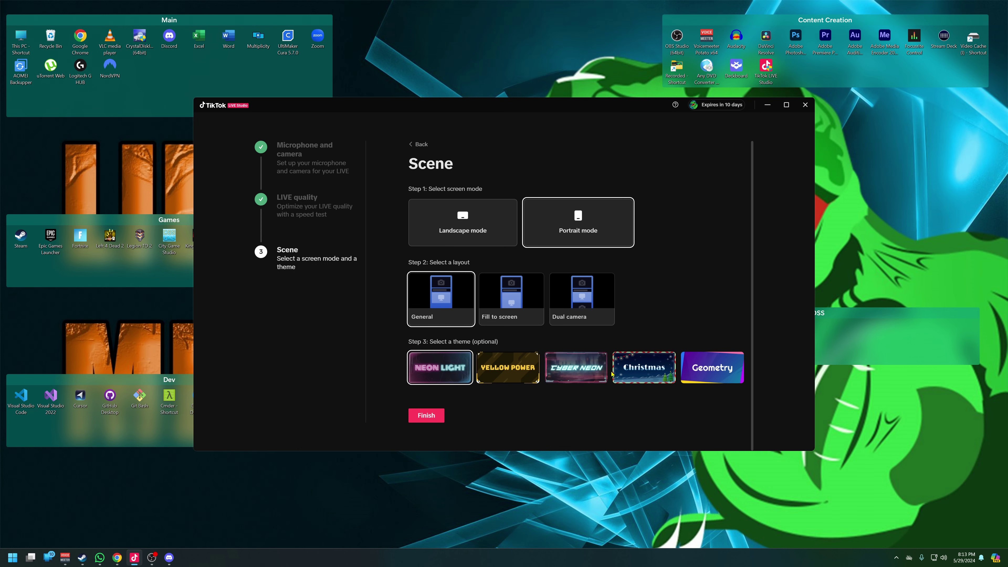
pyautogui.click(510, 376)
pyautogui.click(575, 378)
pyautogui.click(435, 416)
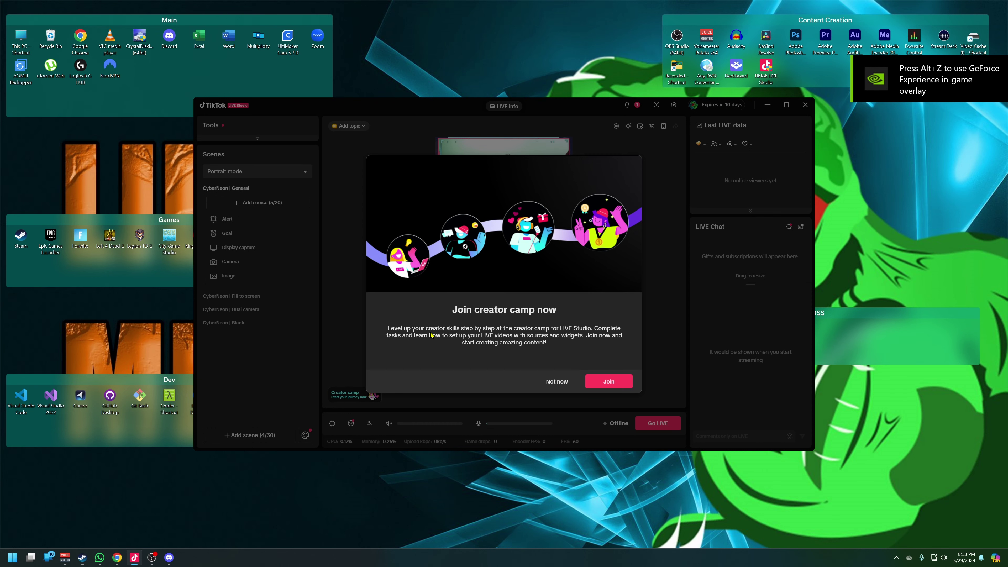
# - Dismiss the creator camp invitation and tip, keeping the scene in portrait mode
pyautogui.click(562, 381)
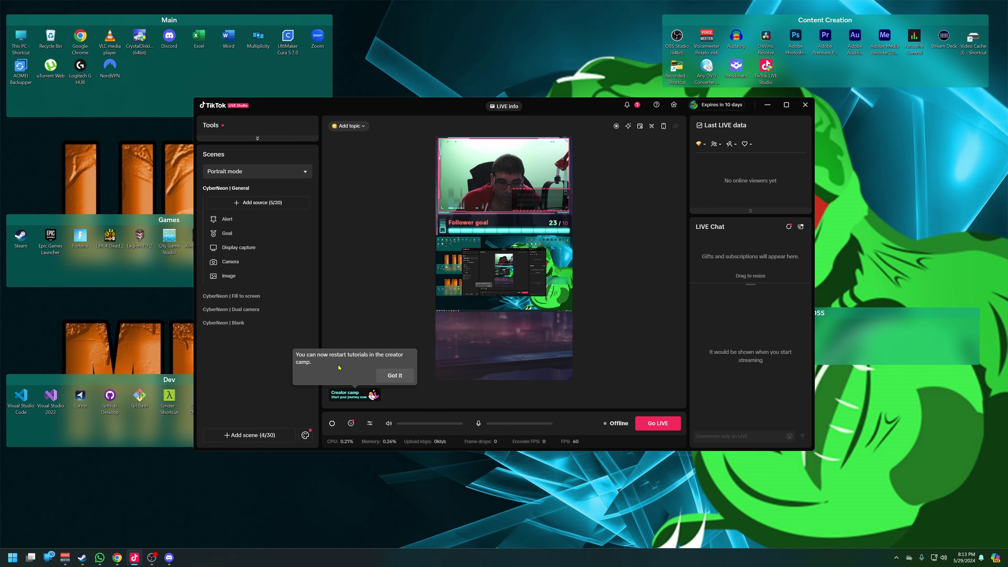
pyautogui.click(394, 375)
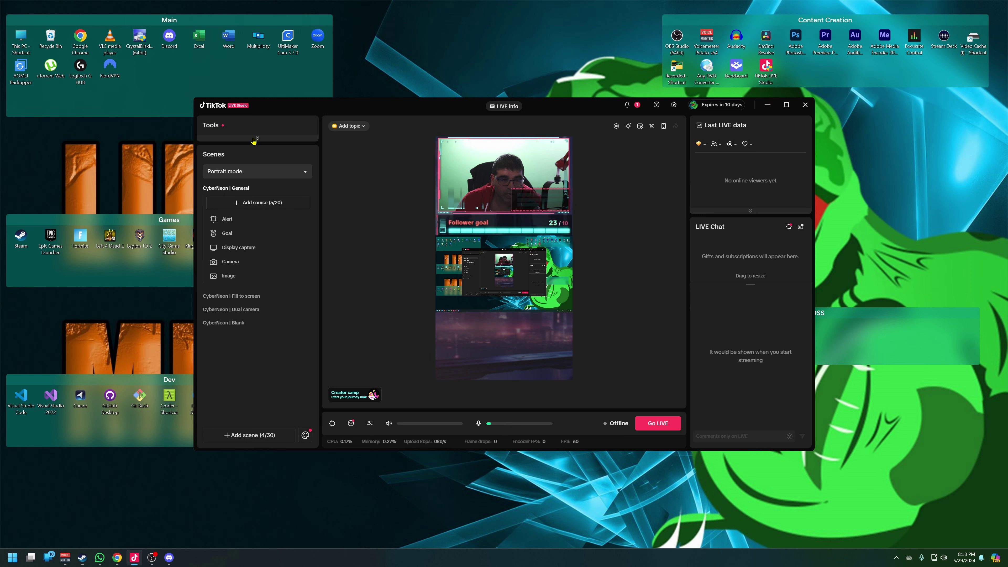
pyautogui.click(260, 174)
pyautogui.click(279, 174)
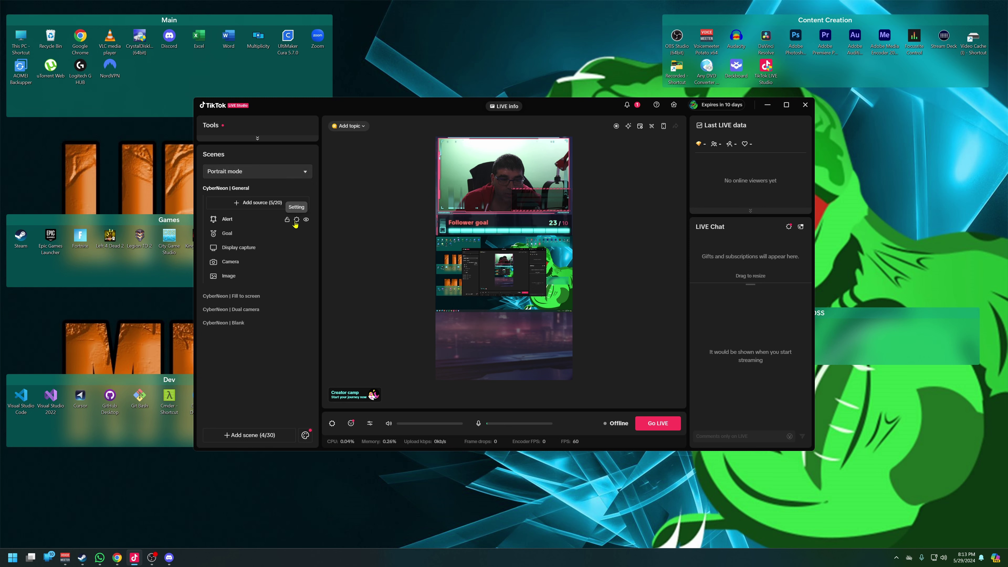
# - Drag the Alert overlay to the top centre of the camera area, then check the Goal, Display capture, Camera and Image sources
pyautogui.click(239, 225)
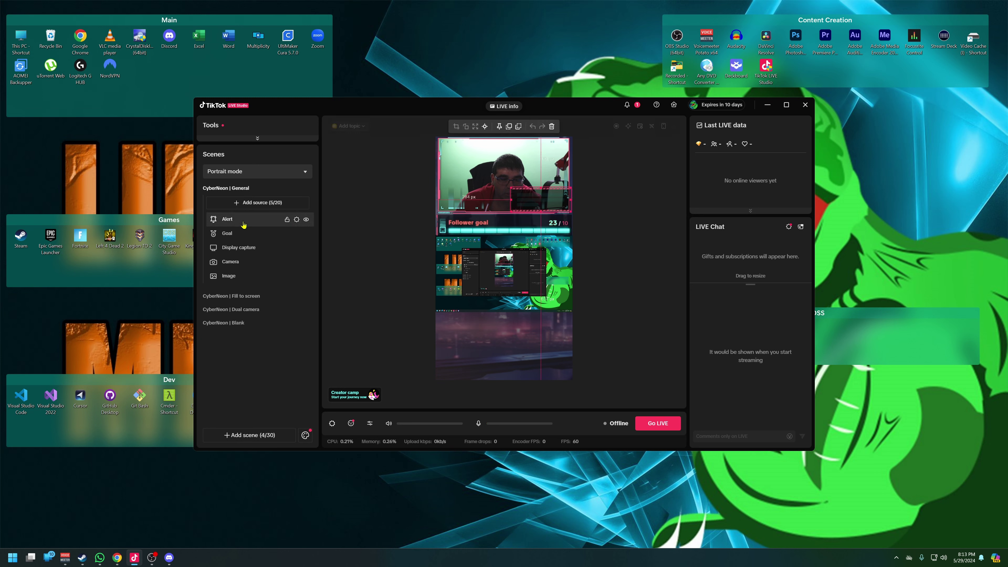
pyautogui.moveTo(525, 198); pyautogui.dragTo(494, 229)
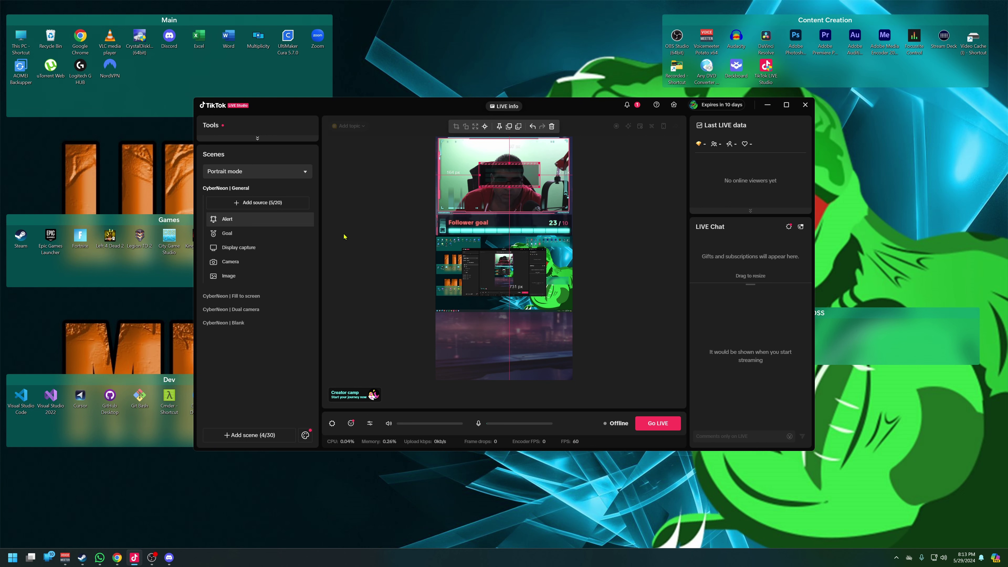
pyautogui.click(233, 233)
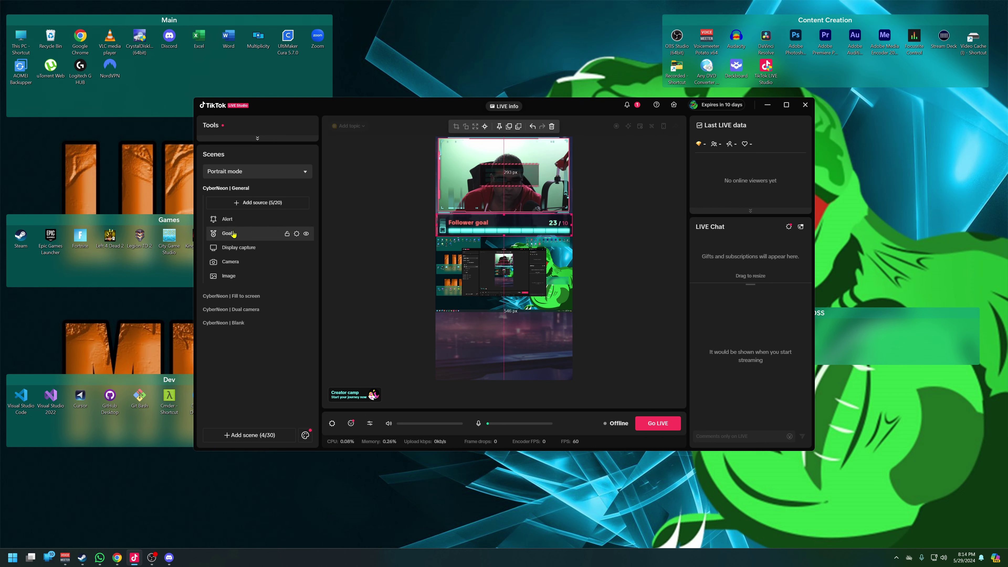
pyautogui.click(247, 252)
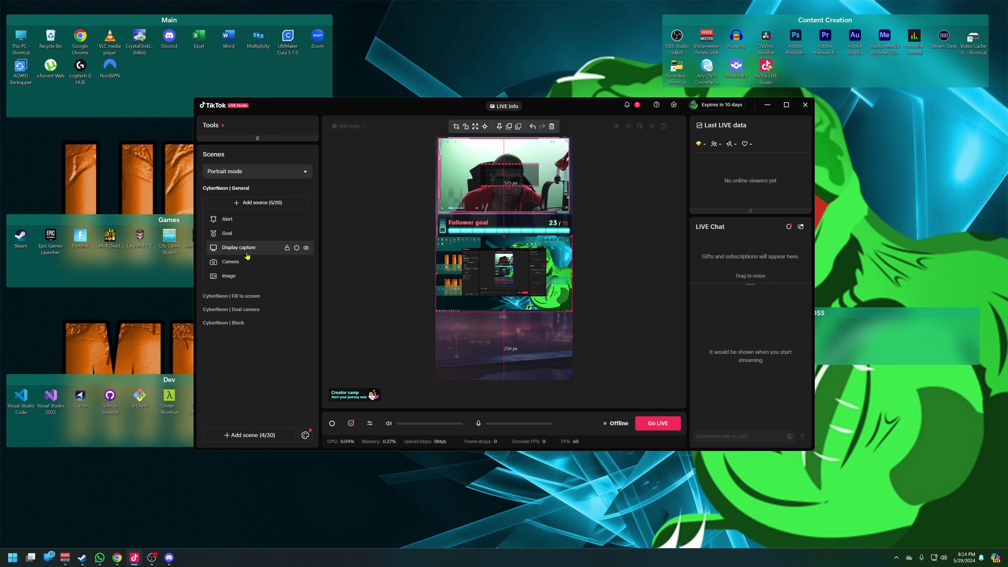
pyautogui.click(249, 263)
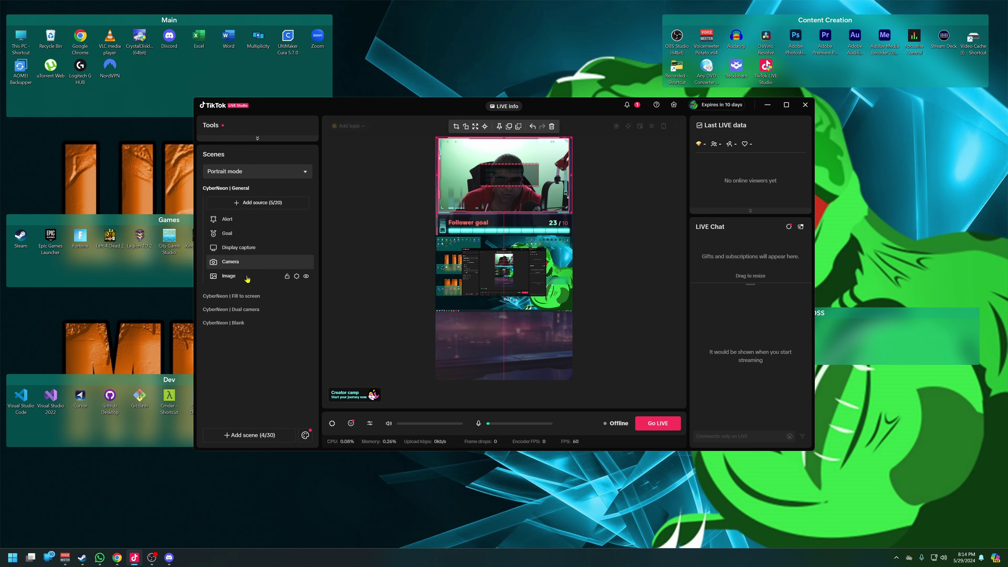
pyautogui.click(246, 278)
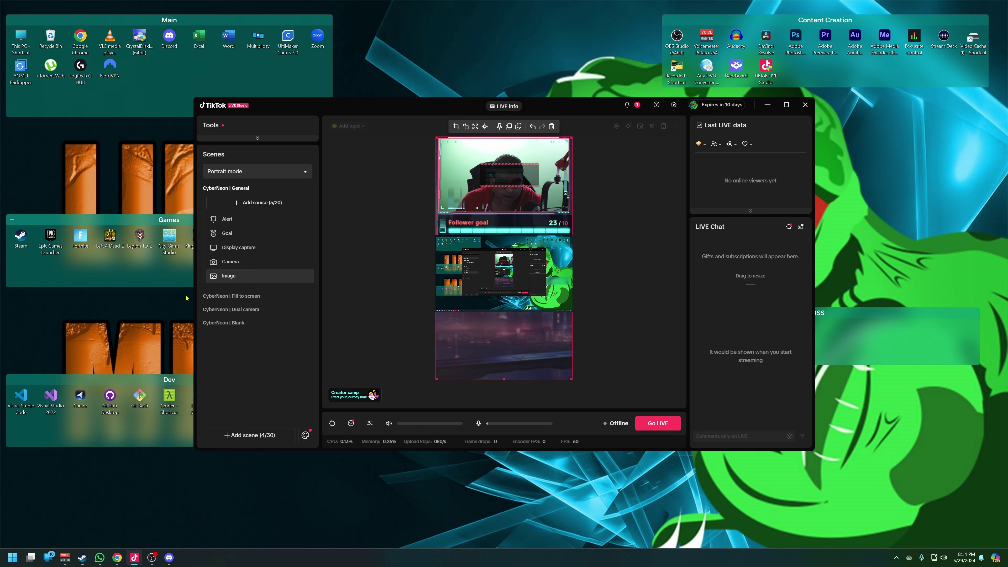
pyautogui.click(287, 205)
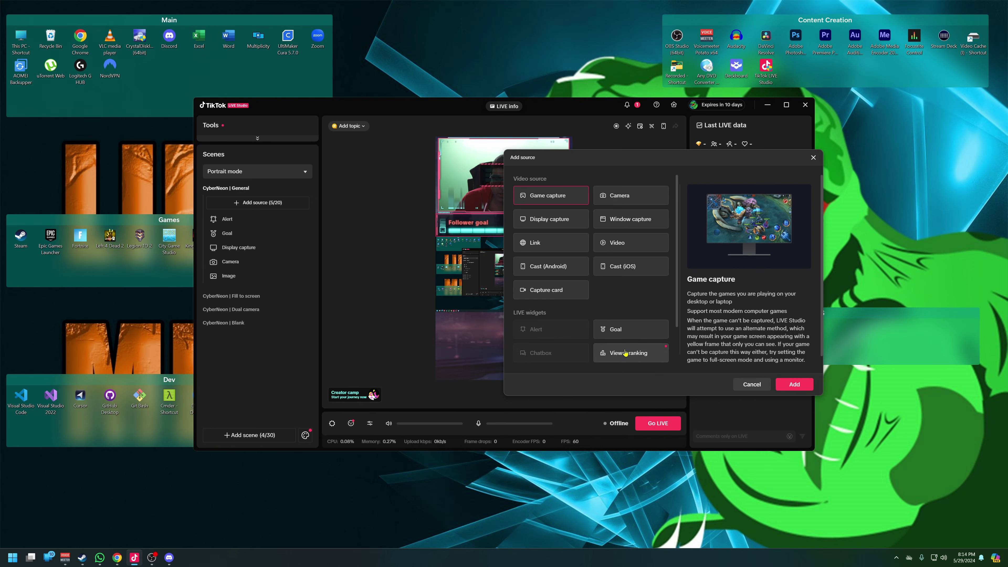
pyautogui.click(751, 385)
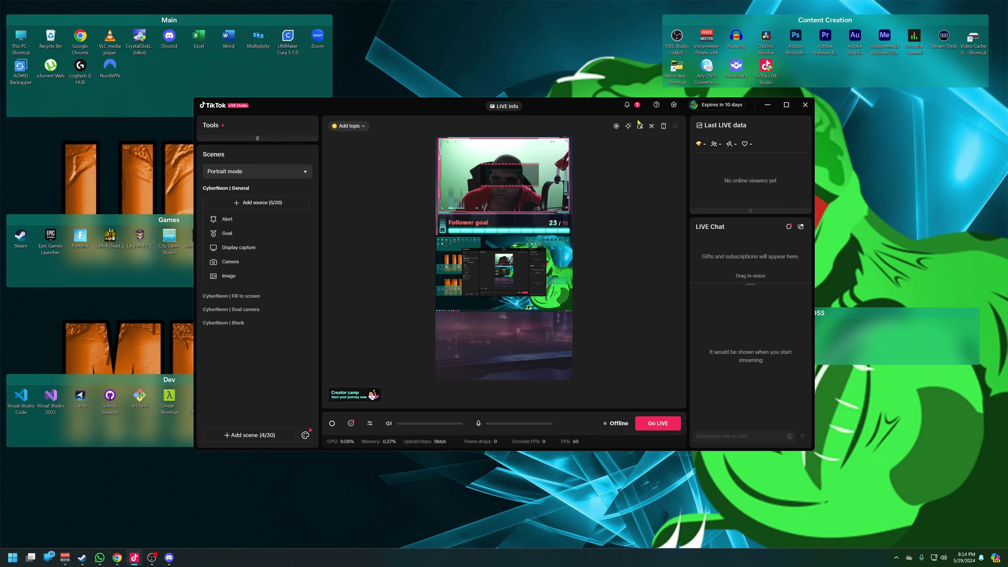
pyautogui.click(674, 105)
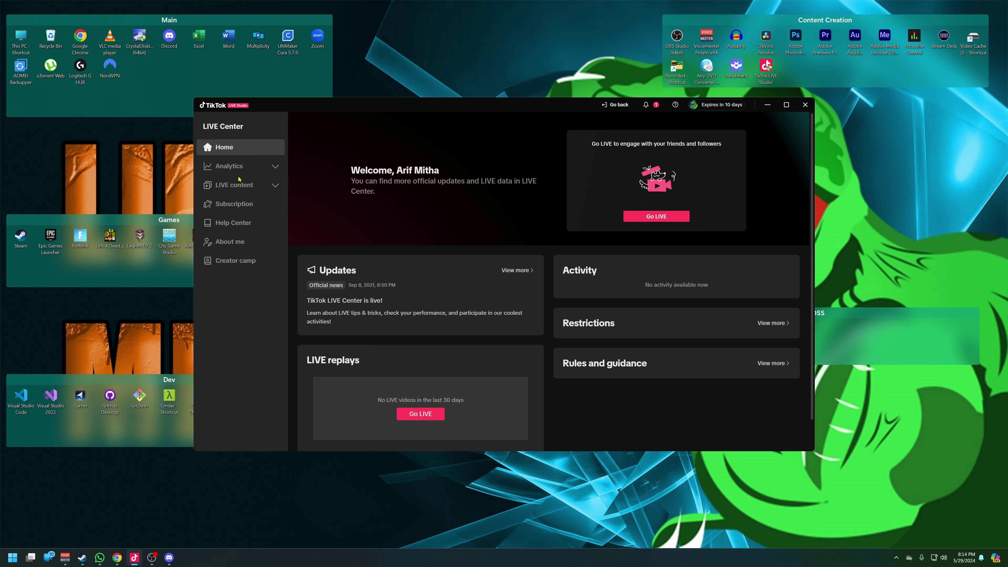
pyautogui.click(234, 185)
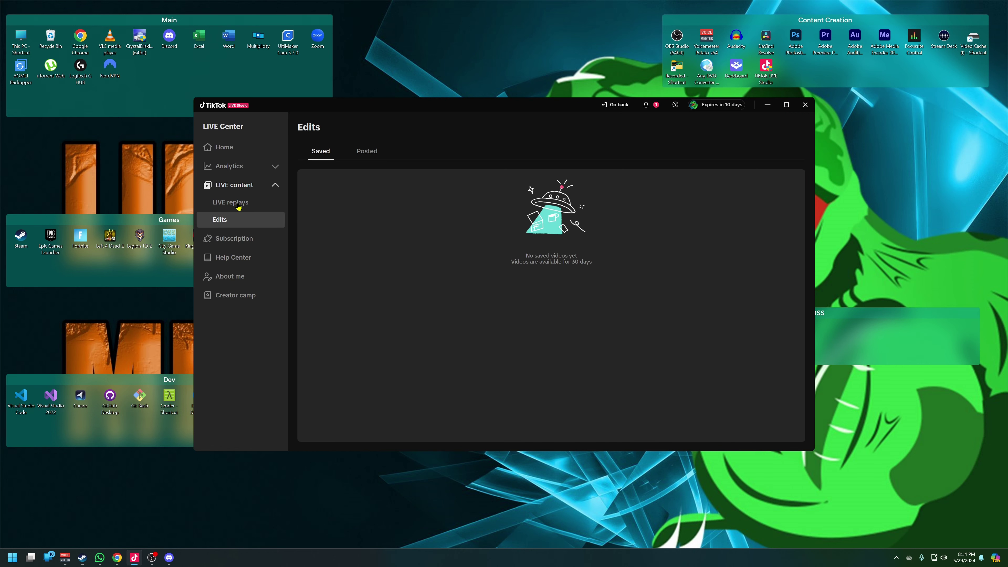
pyautogui.moveTo(380, 111)
pyautogui.mouseDown()
pyautogui.moveTo(517, 185)
pyautogui.moveTo(404, 91)
pyautogui.moveTo(392, 110)
pyautogui.mouseUp()
pyautogui.click(635, 103)
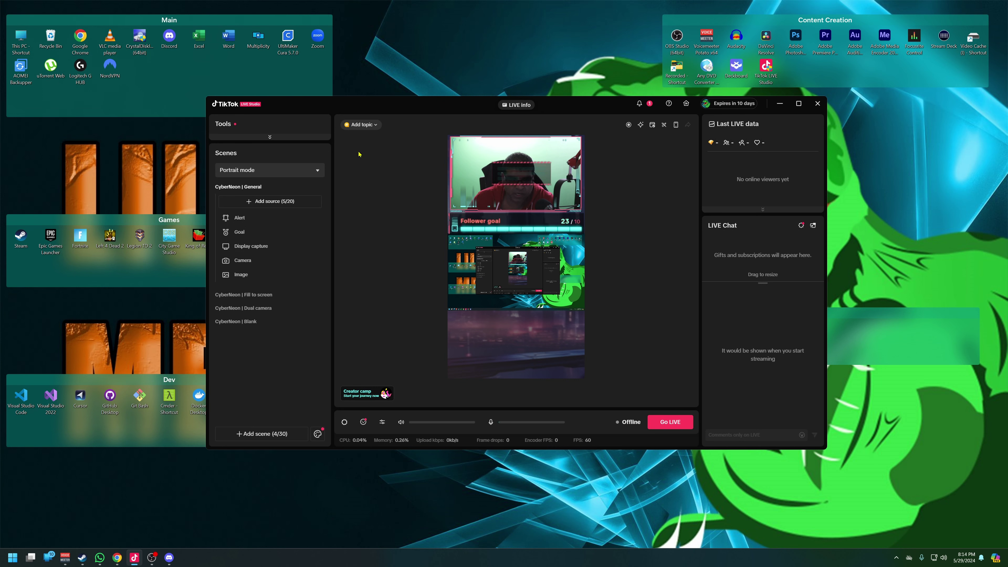
# - Expand the Tools panel showing Co-host, Multi-guest, LIVE Goal and other LIVE tools
pyautogui.click(292, 137)
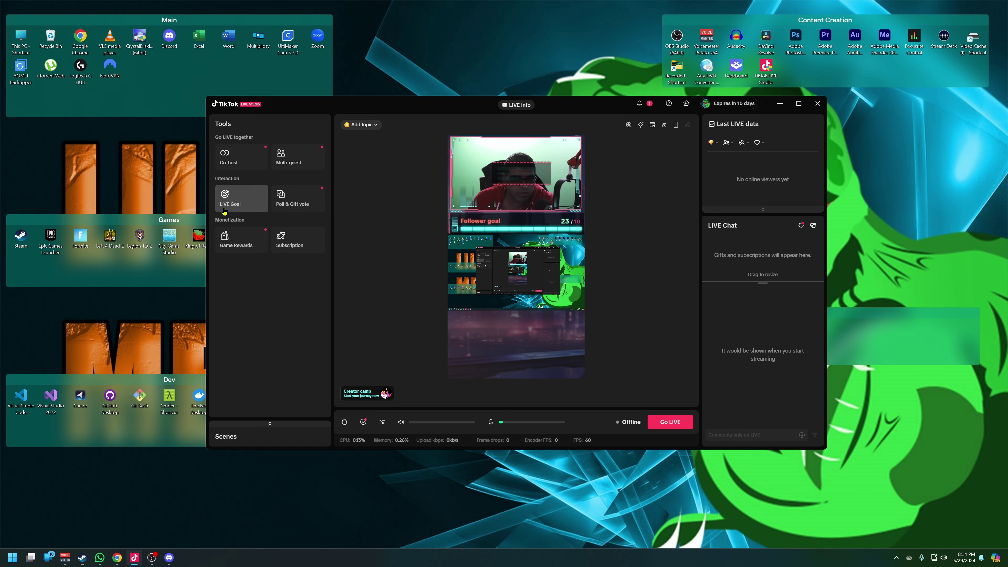
pyautogui.click(246, 252)
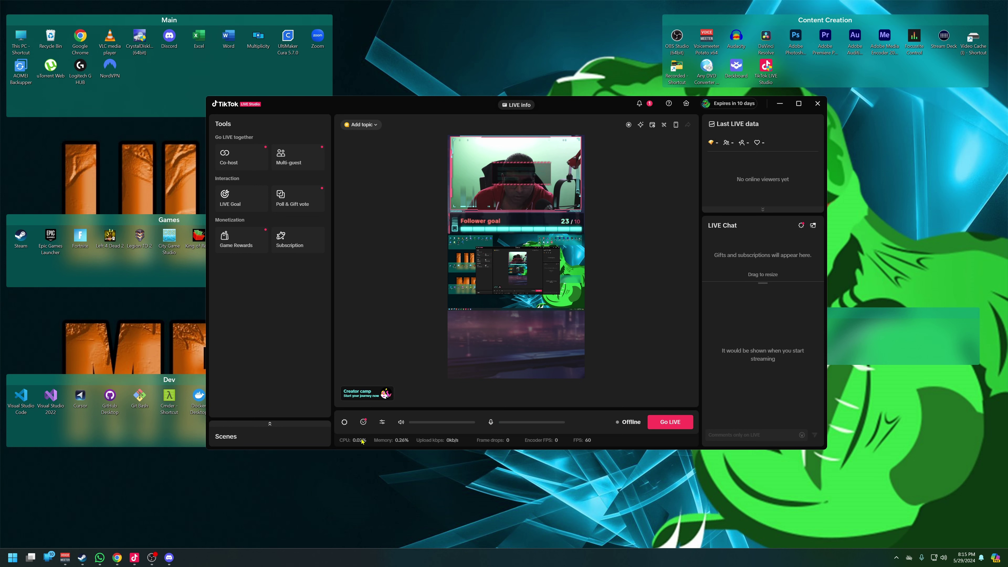
# - Look over the LIVE quality page of Stream setting and close it unchanged
pyautogui.click(343, 422)
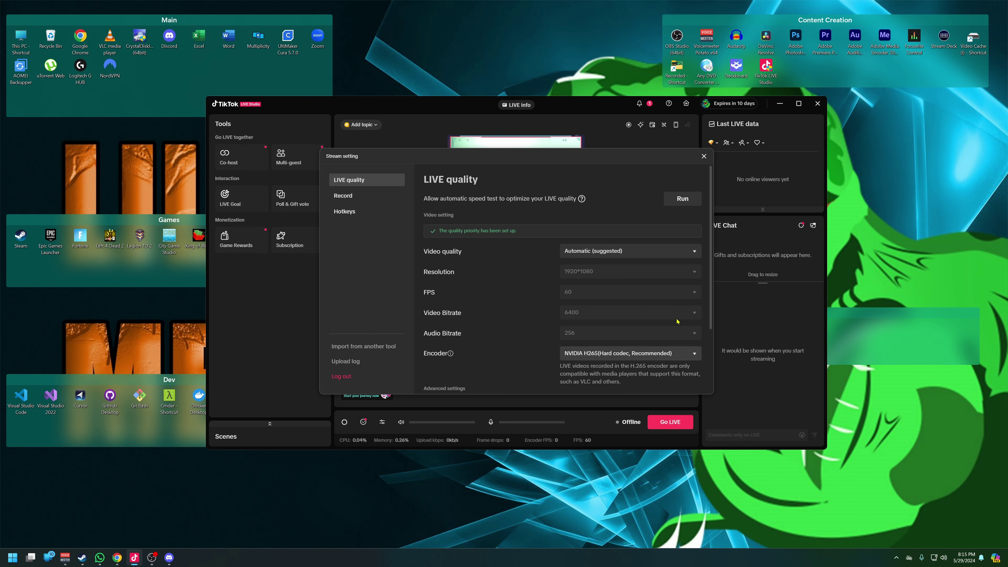
pyautogui.click(704, 156)
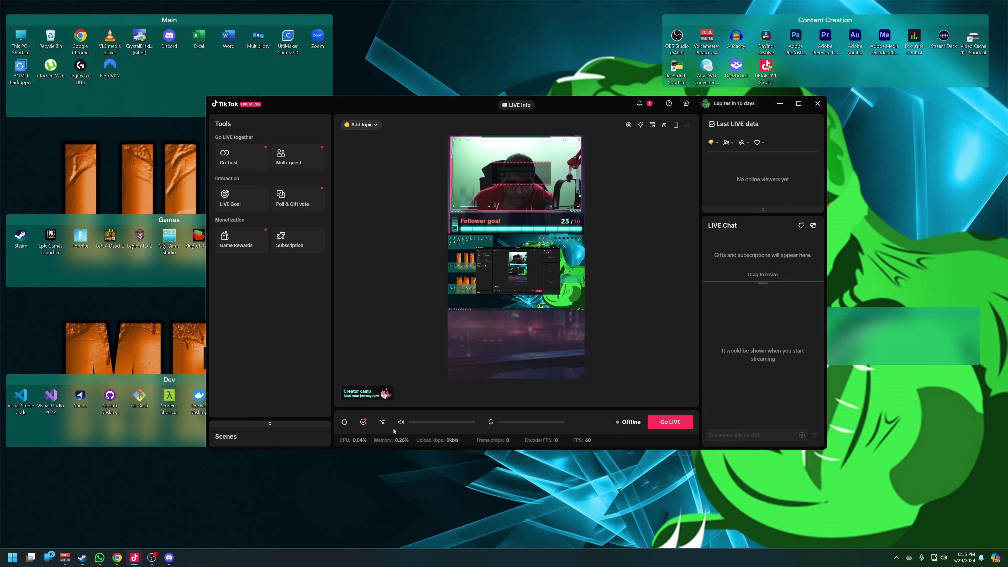
# - Apply a Vibe face effect to the webcam and acknowledge the camera-size reminder
pyautogui.click(363, 425)
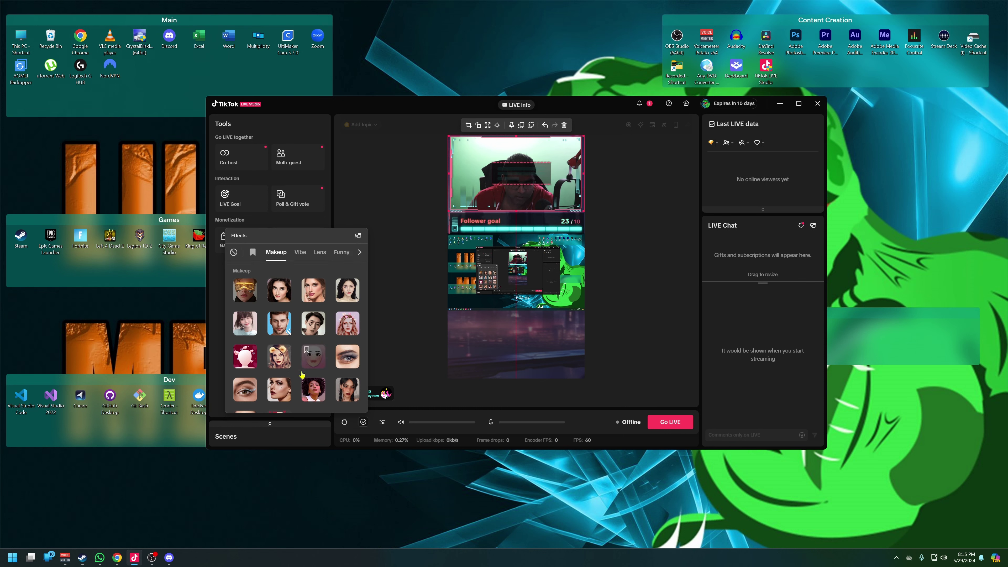
pyautogui.scroll(-2, 306, 359)
pyautogui.scroll(-4, 305, 336)
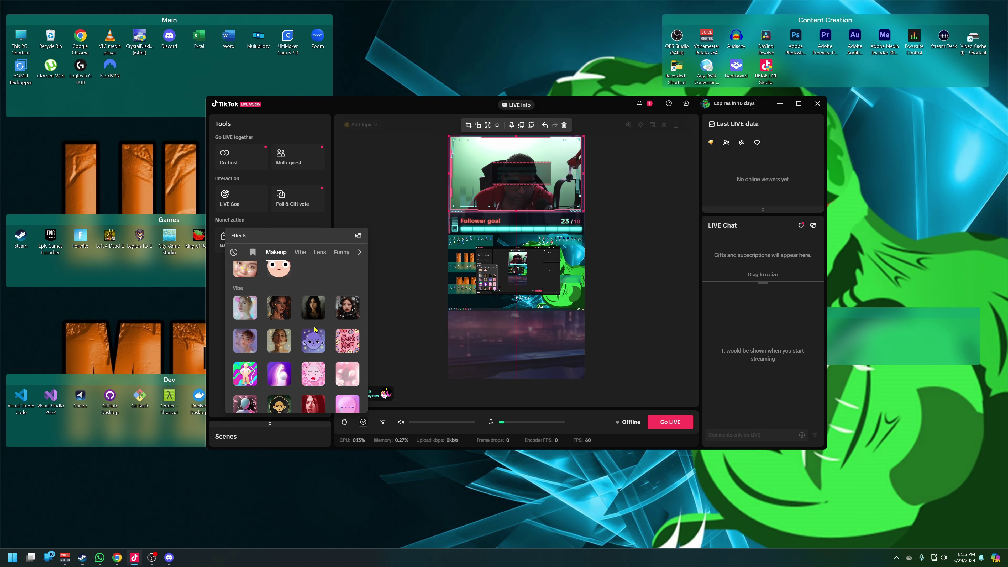
pyautogui.click(283, 341)
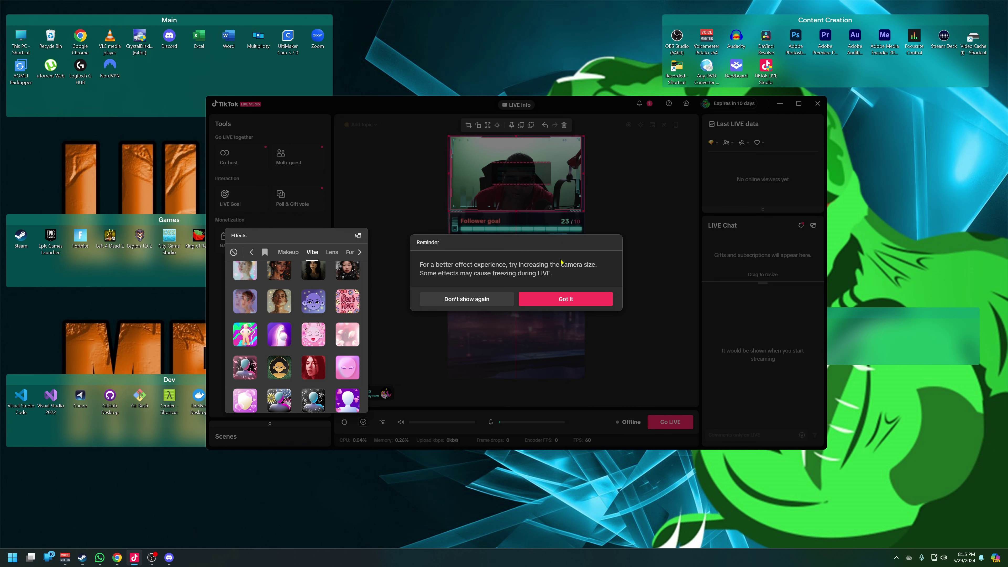
pyautogui.click(564, 298)
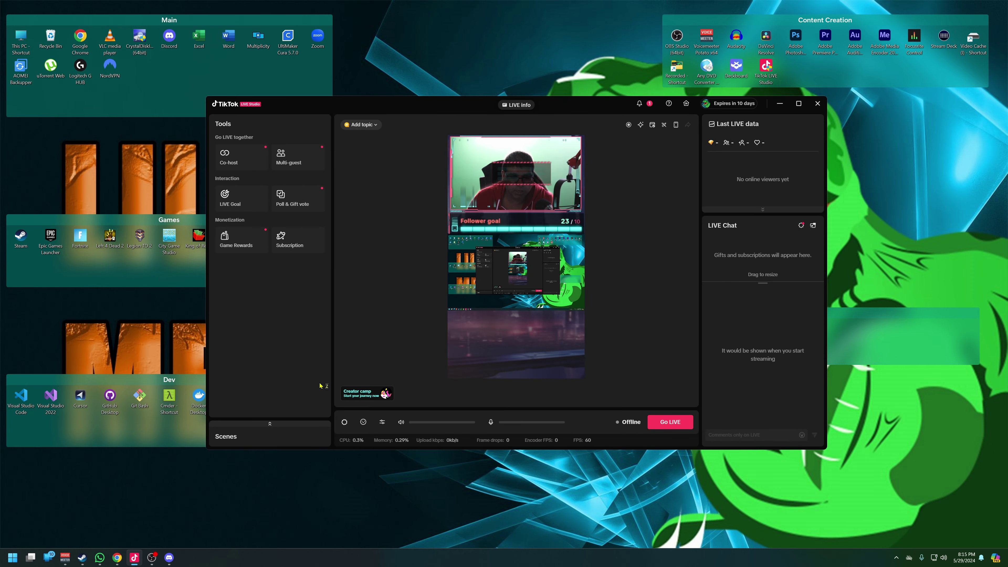
pyautogui.click(518, 152)
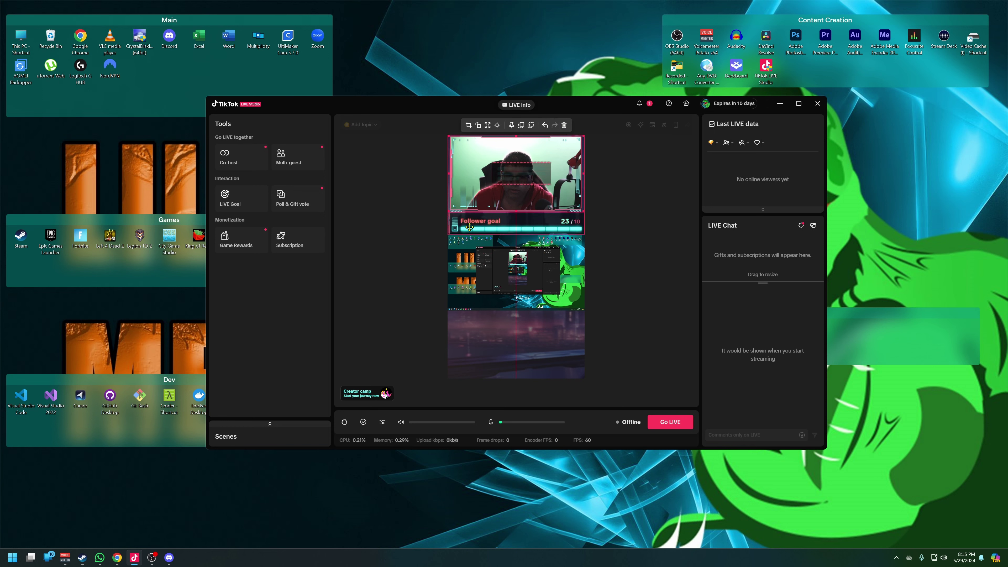
# - Reopen Effects and scroll through the Makeup and Vibe categories
pyautogui.click(363, 422)
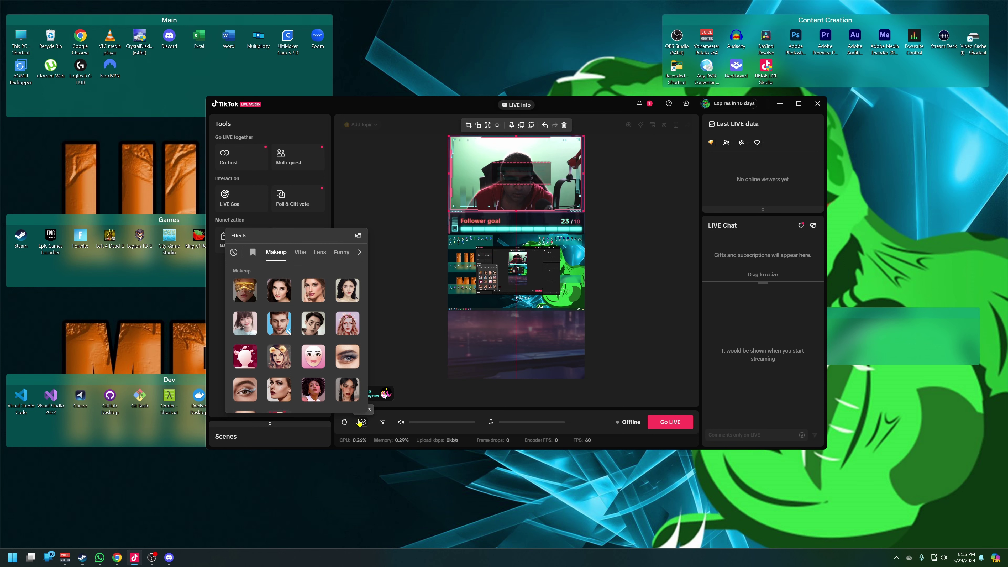
pyautogui.scroll(-3, 316, 294)
pyautogui.scroll(-1, 280, 370)
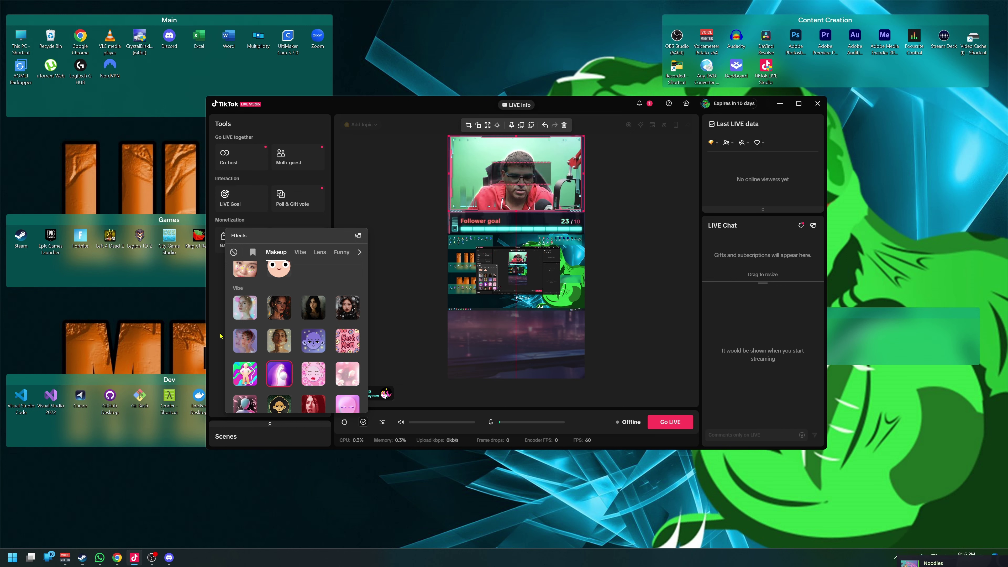
pyautogui.scroll(-1, 334, 310)
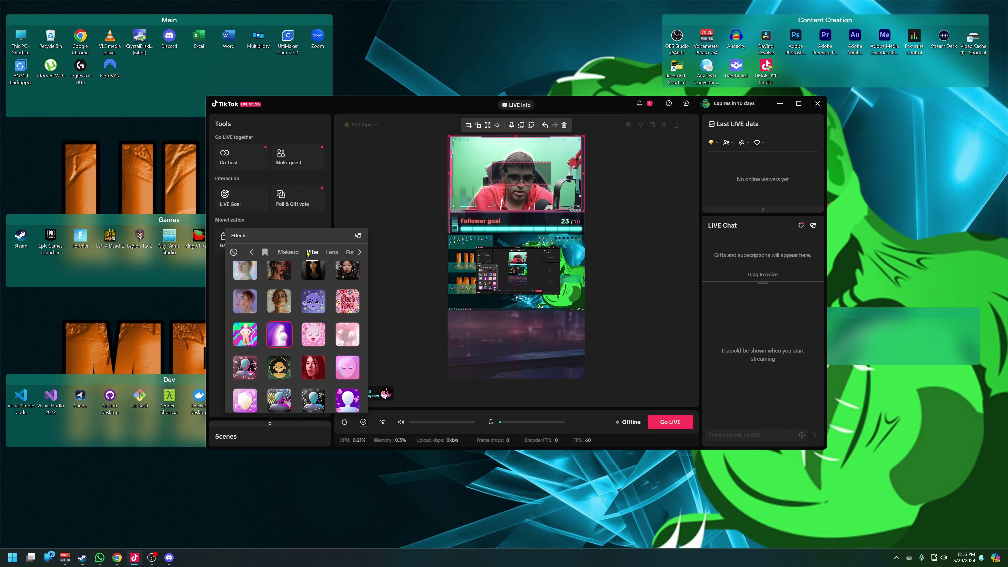
# - Try two different Lens effects on the webcam
pyautogui.click(331, 252)
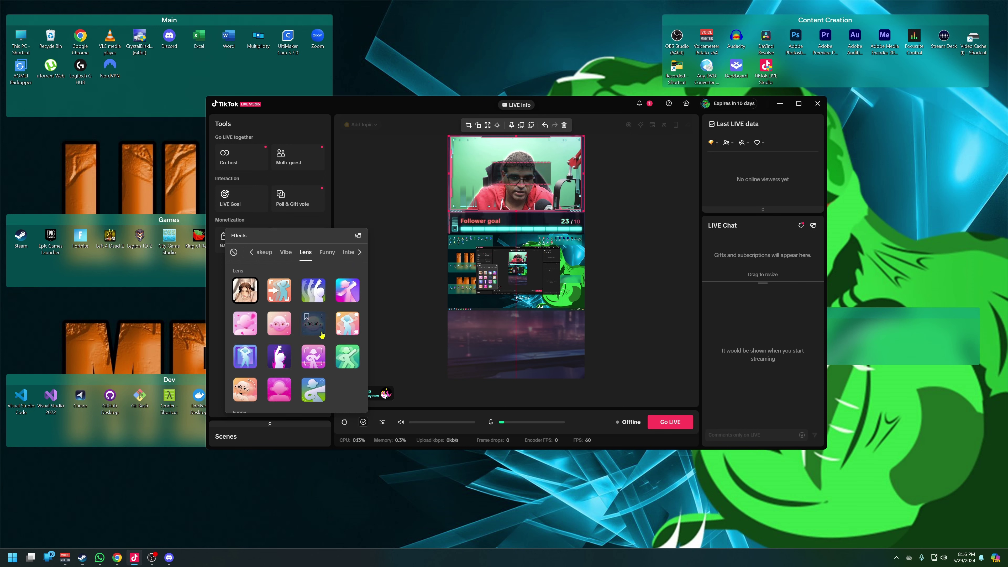
pyautogui.click(351, 327)
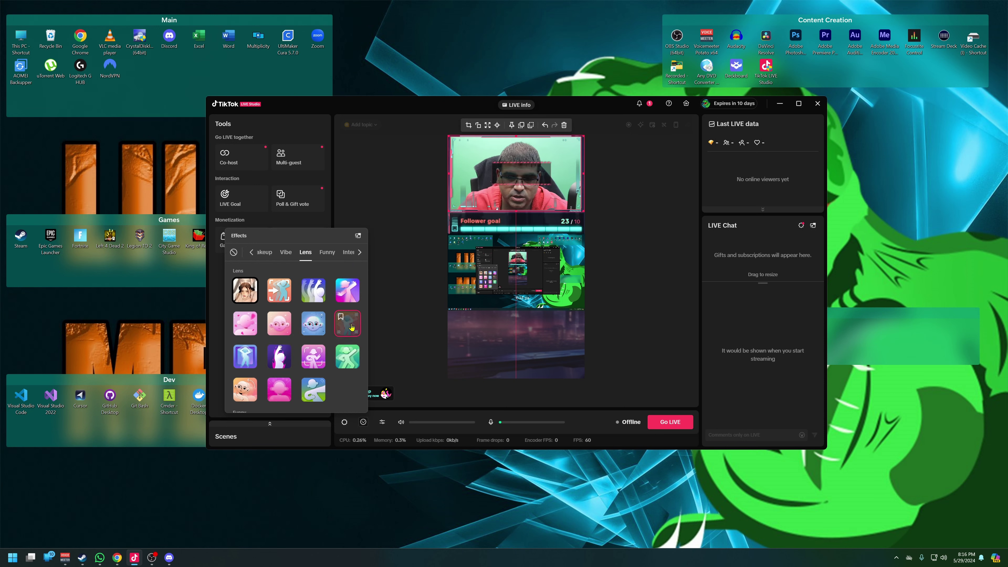
pyautogui.click(344, 294)
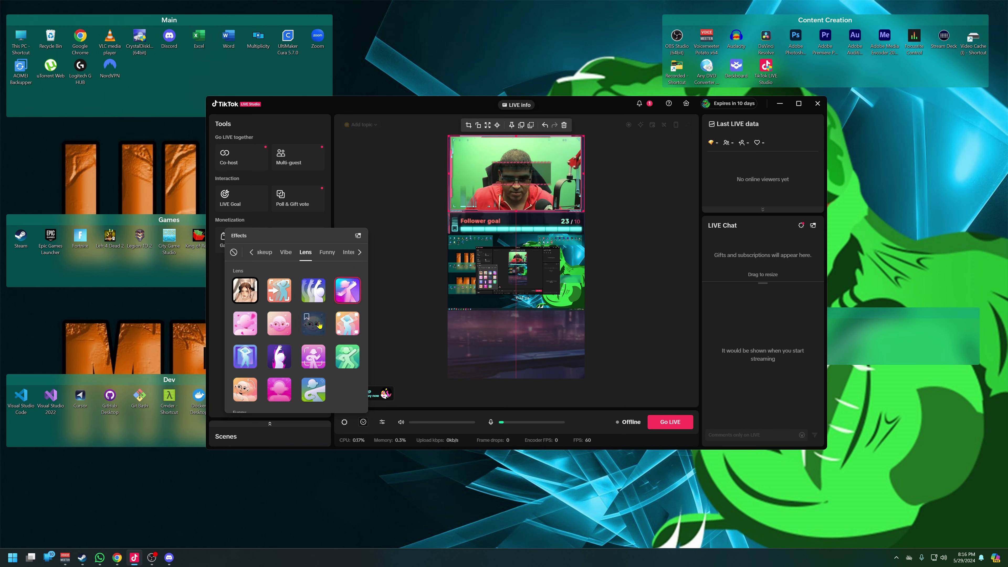
# - Toggle the Interactive BRB effect on and off, then show the Funny effects
pyautogui.click(336, 256)
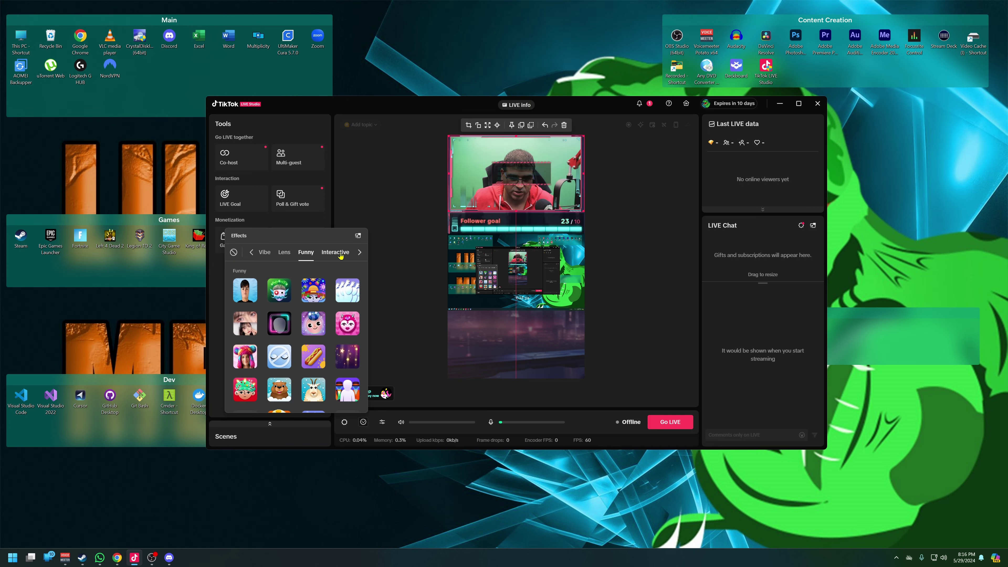
pyautogui.click(340, 255)
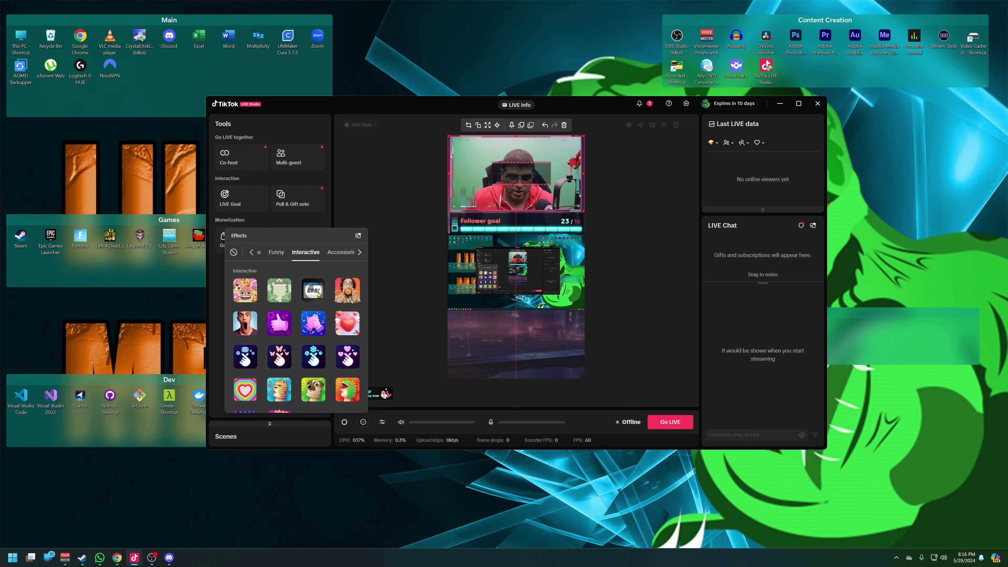
pyautogui.click(319, 294)
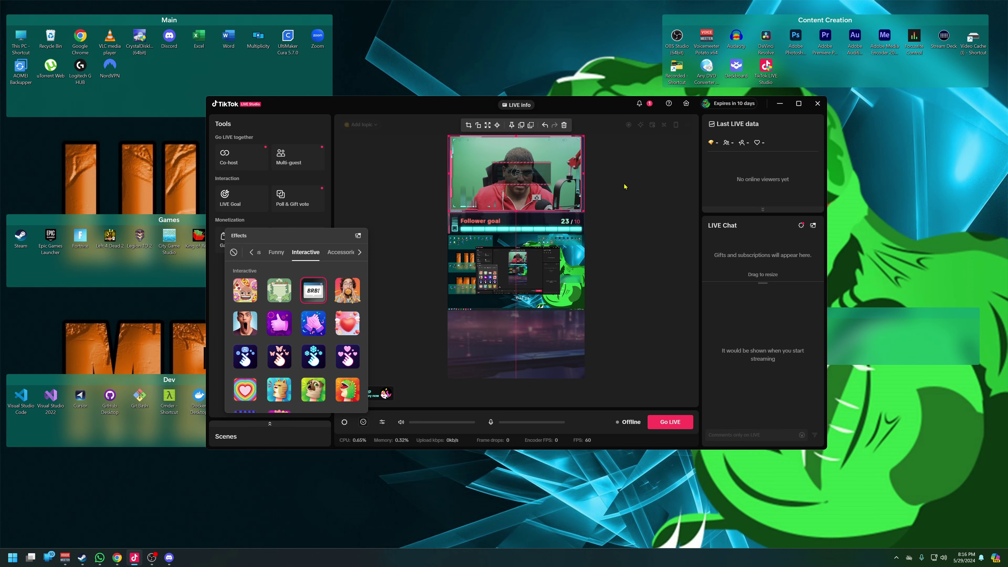
pyautogui.click(313, 295)
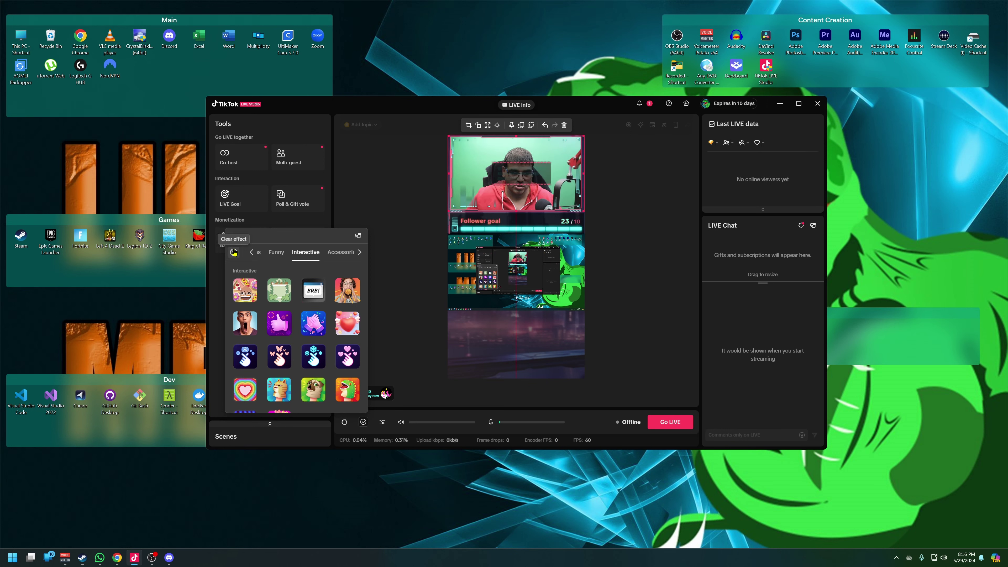
pyautogui.click(278, 252)
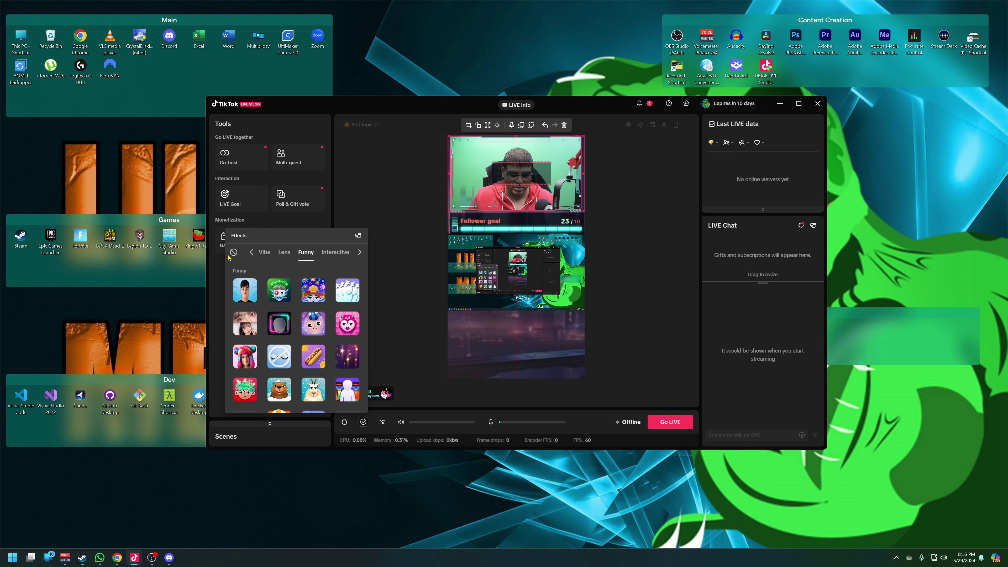
# - Dismiss the face effects popup and leave no preview source selected
pyautogui.click(398, 180)
pyautogui.click(550, 320)
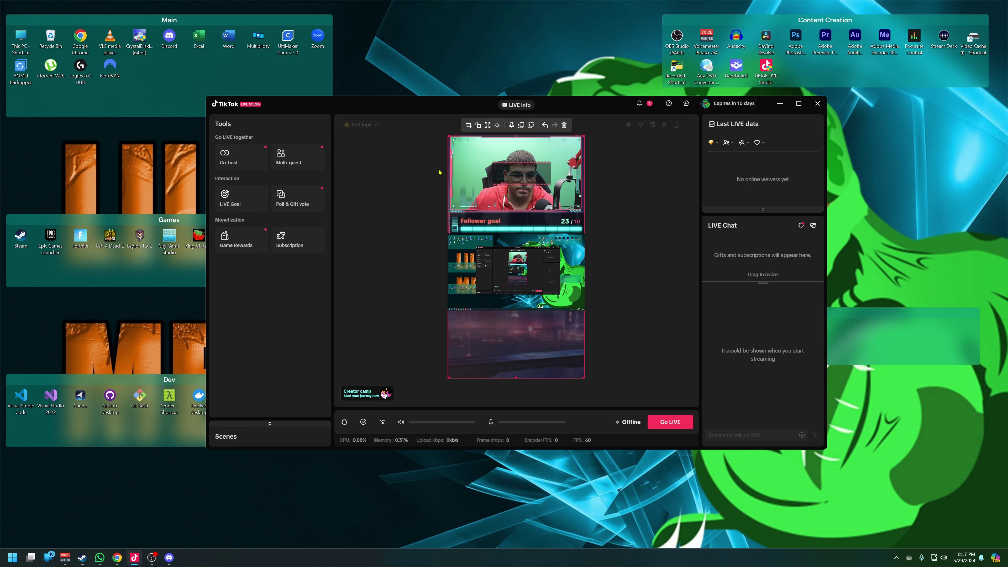
pyautogui.click(309, 199)
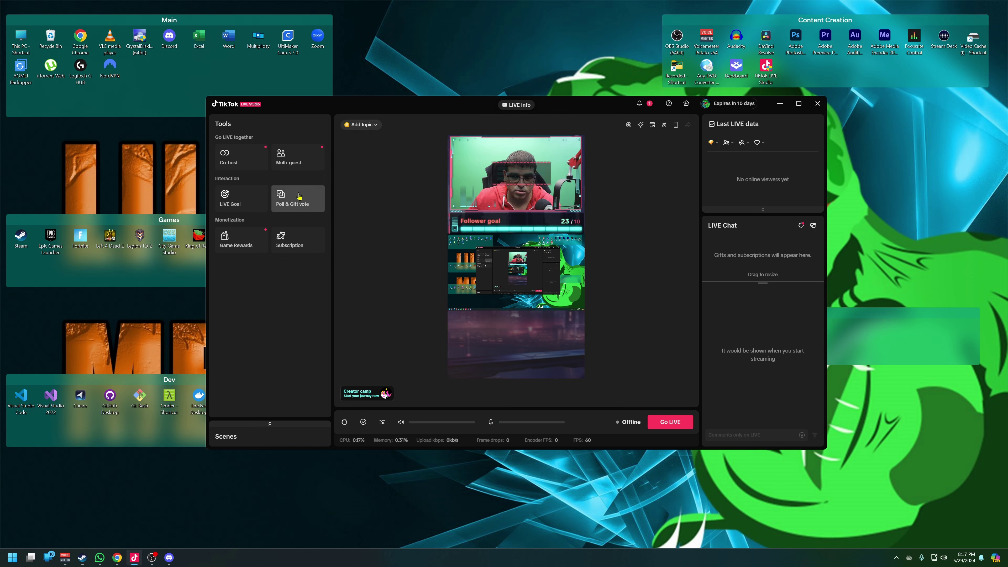
# - Review the Subscription requirements (30 minutes LIVE in 28 days, 1000 followers), then bring up Game Rewards
pyautogui.click(290, 245)
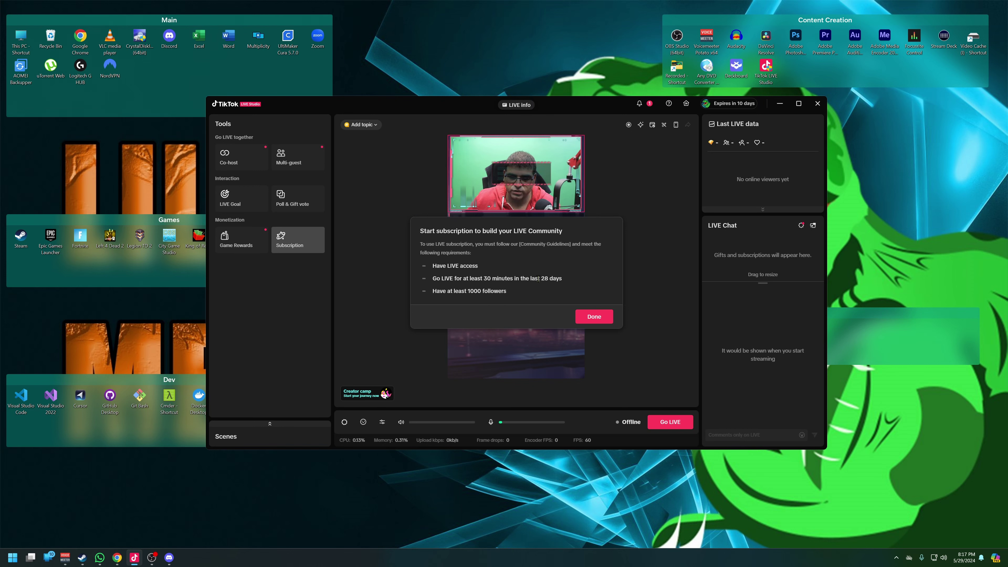
pyautogui.click(594, 317)
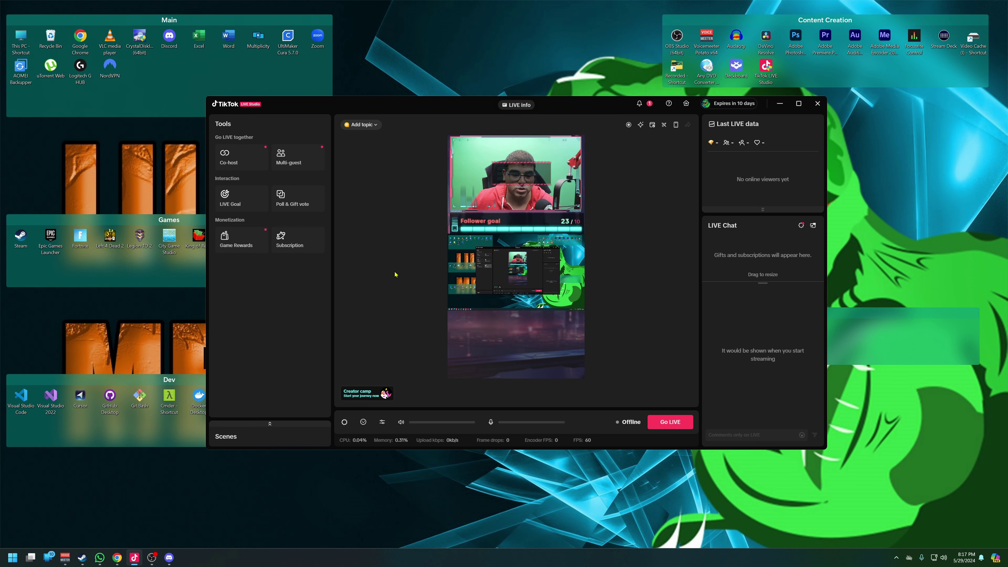
pyautogui.click(263, 243)
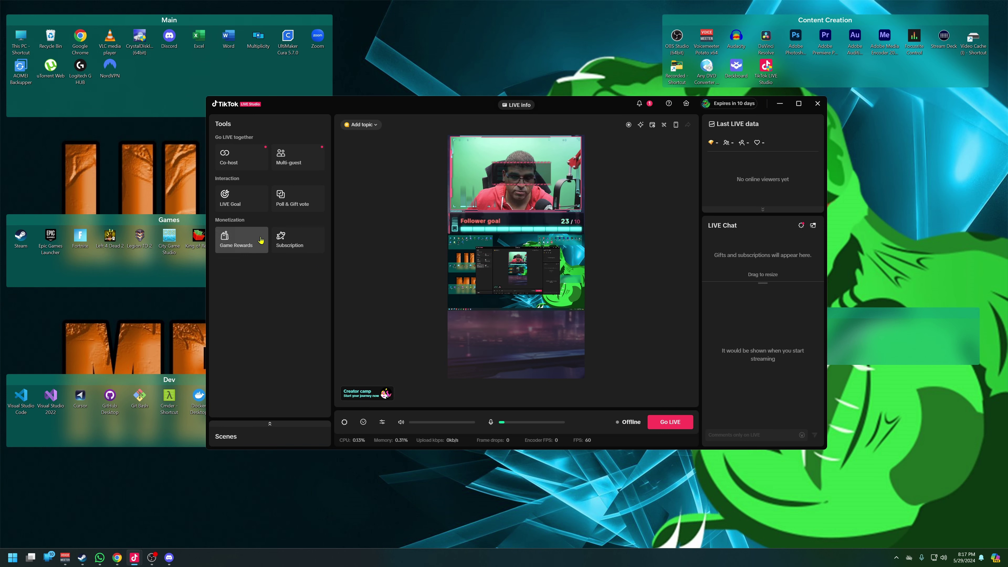
# - Agree to the Game Rewards creator terms, continue, then close the Game Rewards panel
pyautogui.click(246, 162)
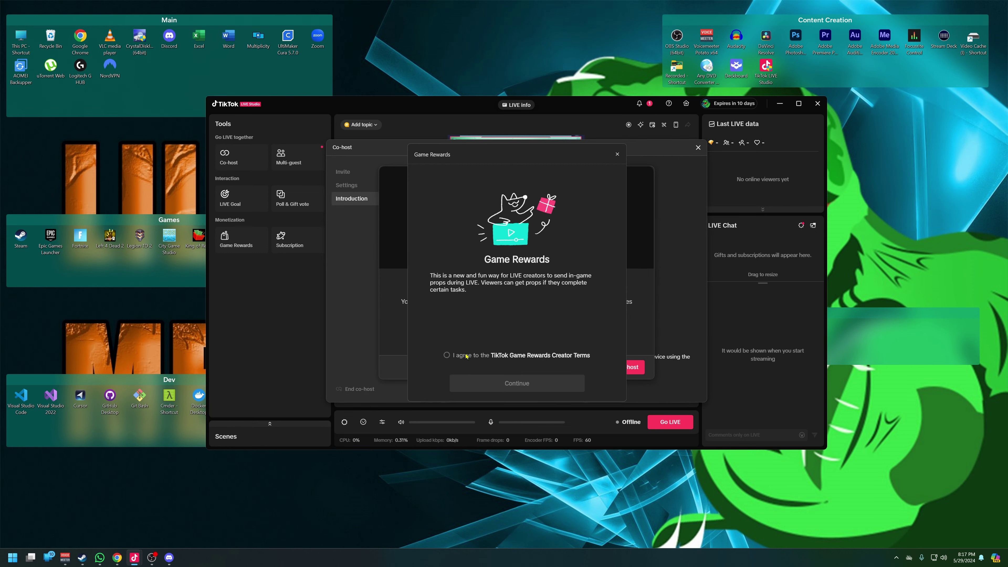
pyautogui.click(505, 356)
pyautogui.click(505, 382)
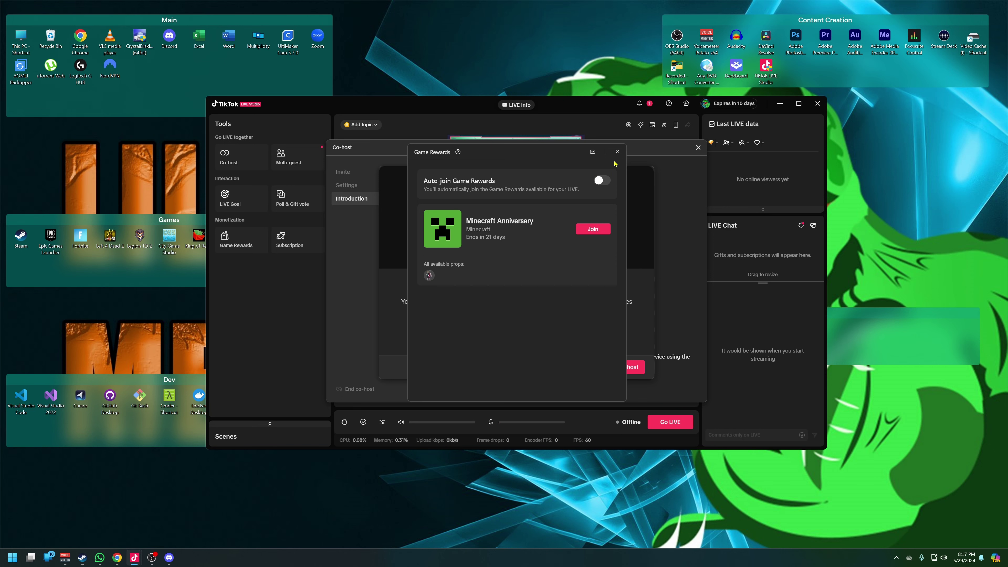
pyautogui.click(616, 153)
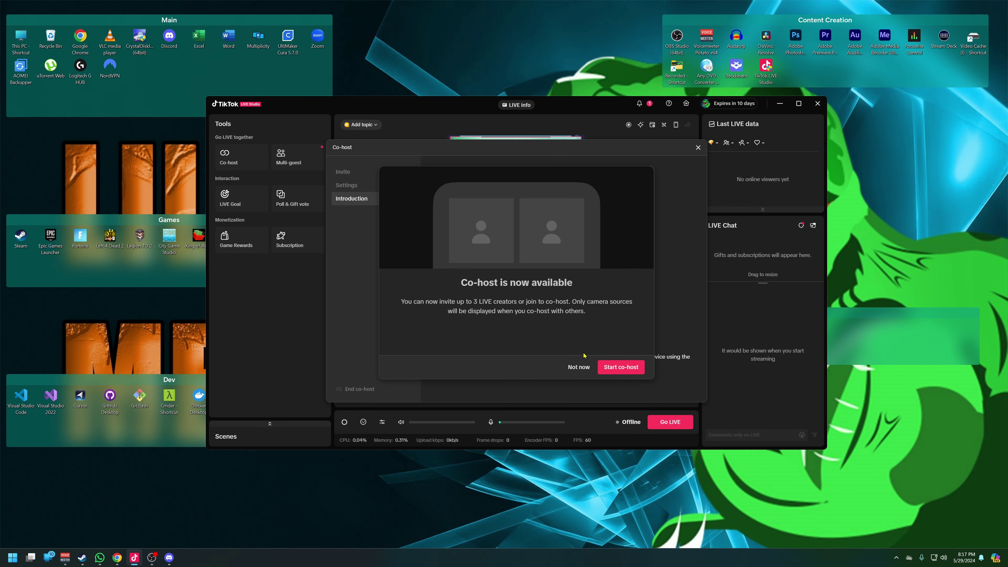
# - Decline the Co-host session and close the Multi-guest introduction for up to 8 guests
pyautogui.click(579, 366)
pyautogui.click(283, 157)
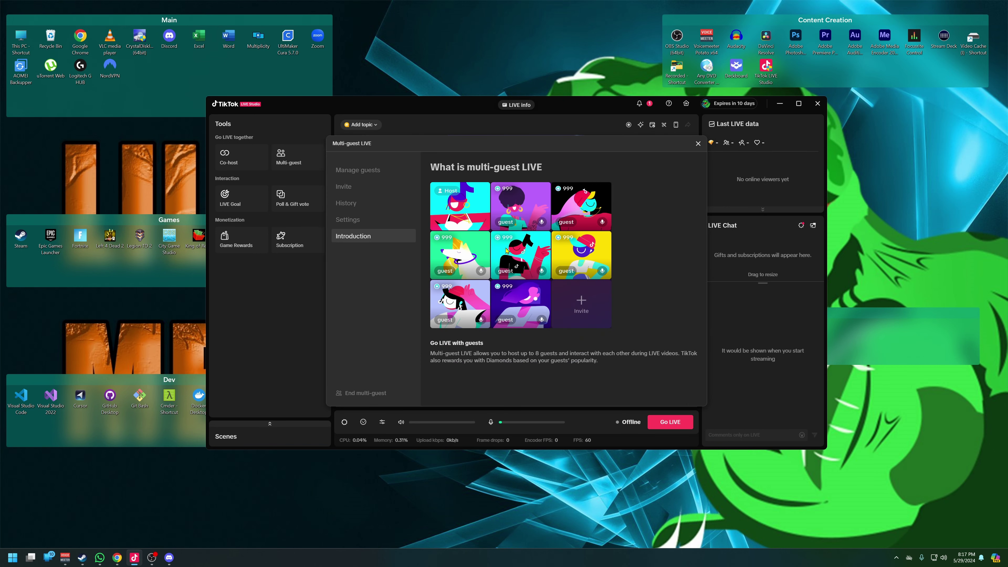
pyautogui.click(698, 143)
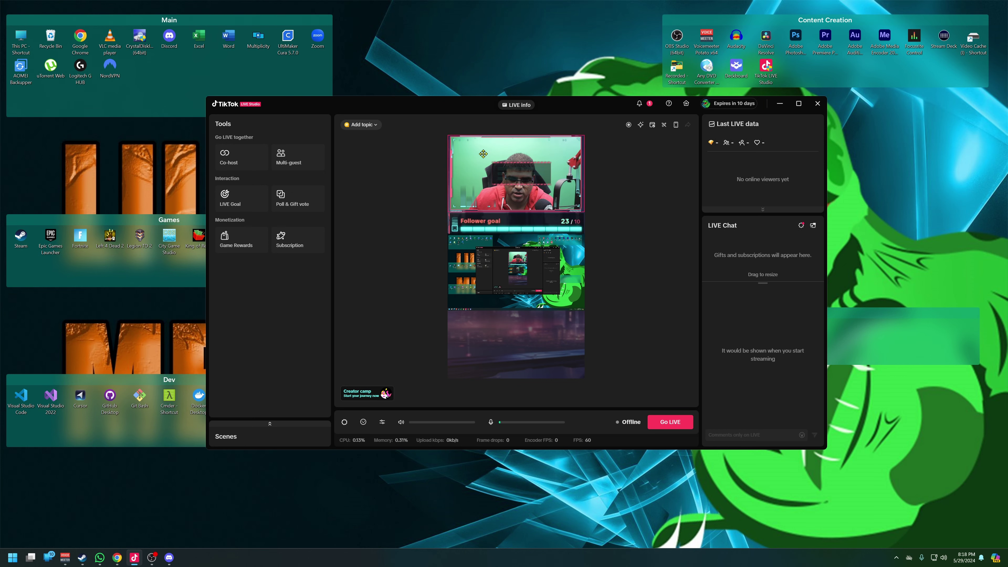
# - Move the studio window about 100 pixels left and slightly up
pyautogui.moveTo(456, 103); pyautogui.dragTo(430, 100)
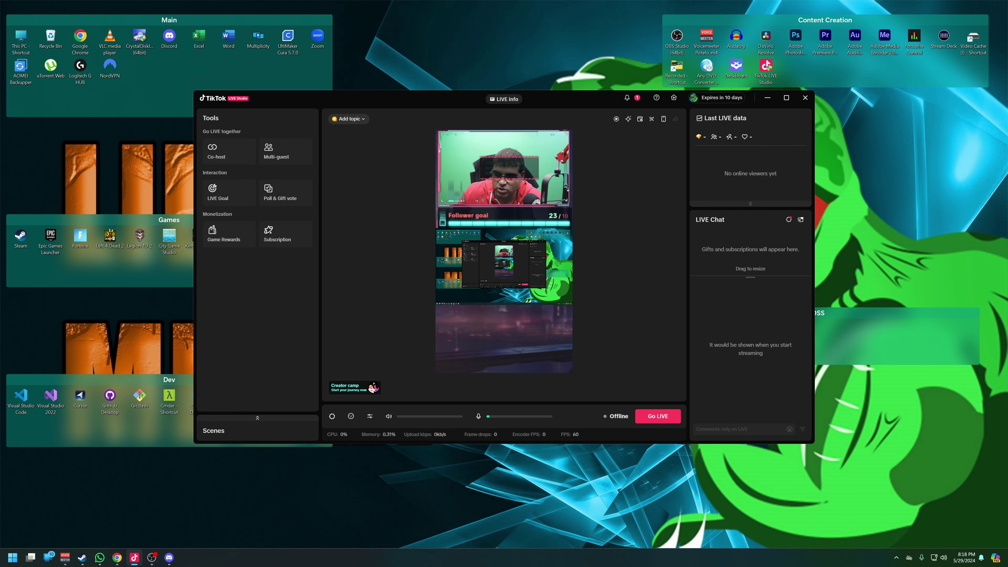